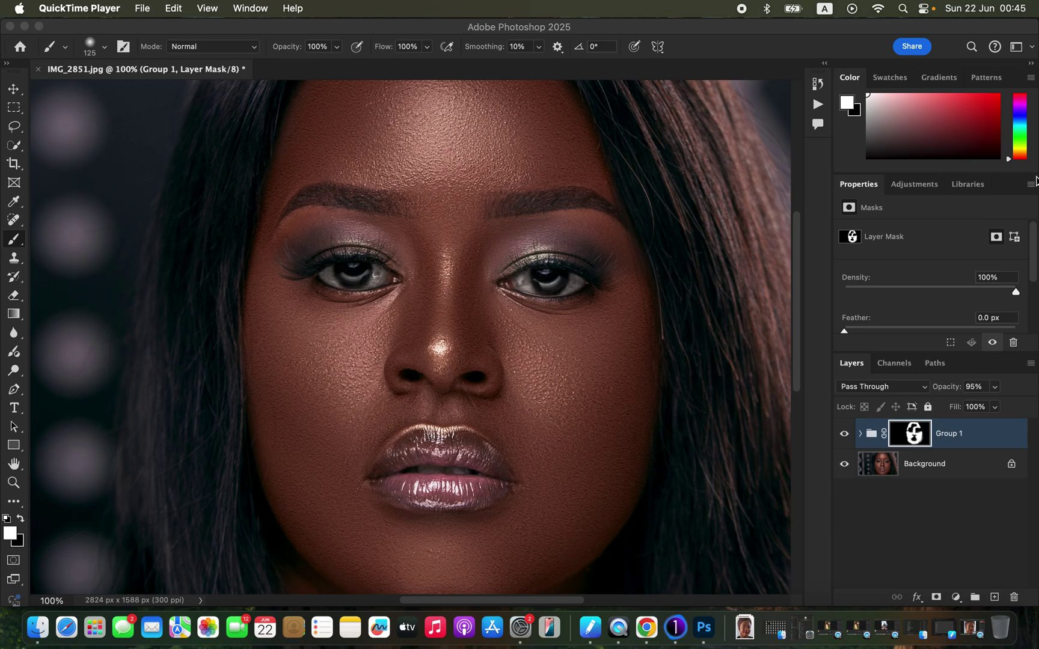
Toggle Group 1's visibility to compare the portrait with and without the texture
left_click(844, 438)
left_click(843, 437)
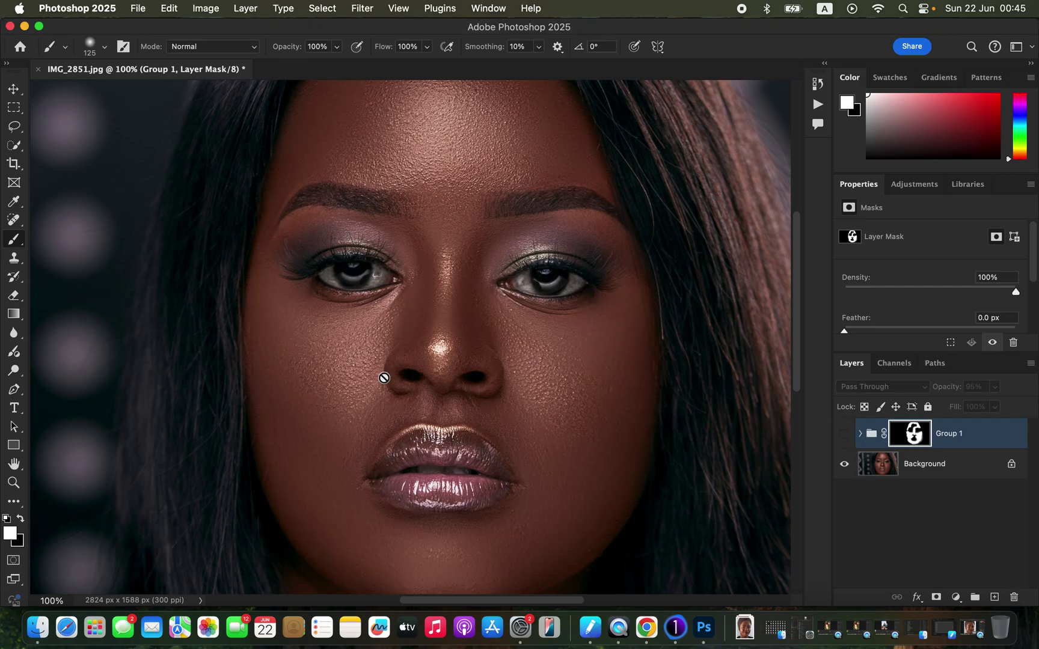
left_click(845, 439)
left_click(845, 440)
left_click(844, 439)
left_click(844, 439)
left_click(846, 440)
left_click(846, 441)
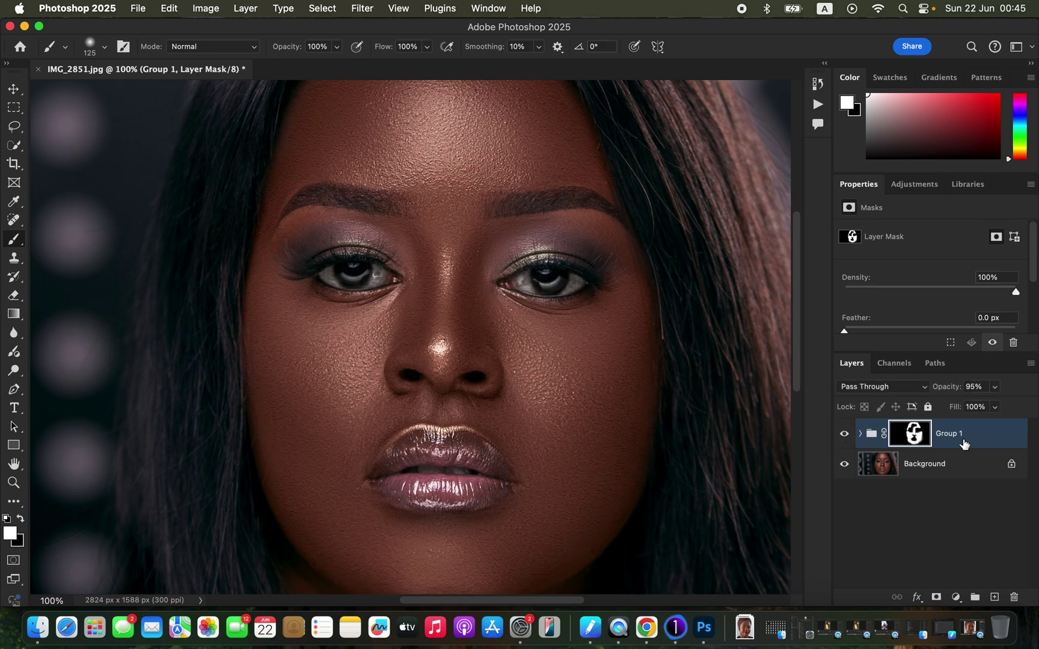
Delete Group 1 and add a new empty Layer 1 above Background
left_click_drag(997, 438, 1013, 597)
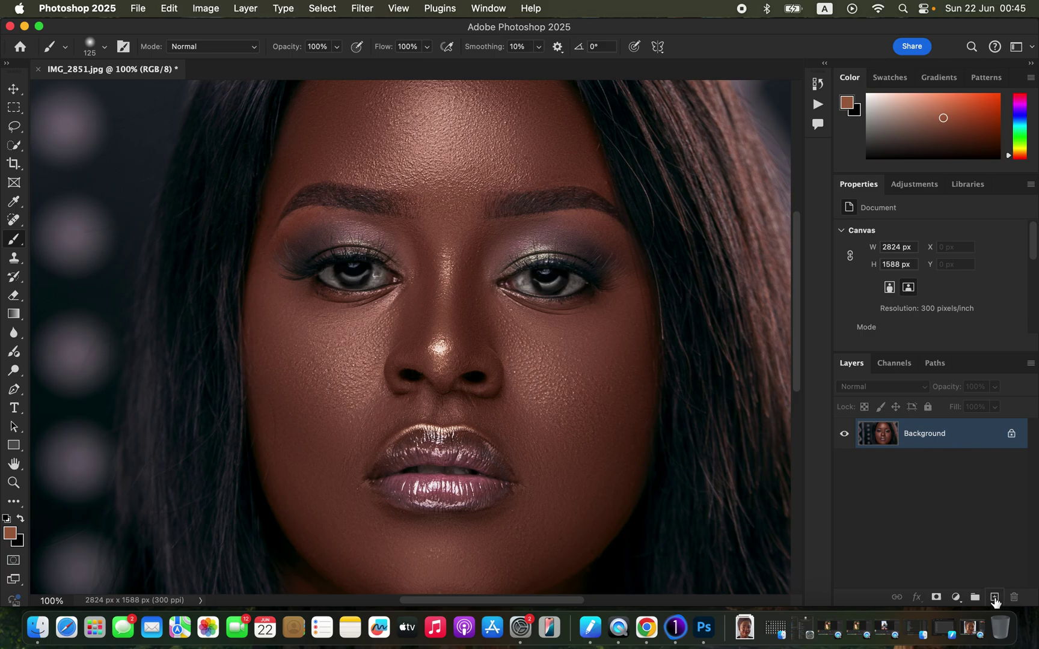
left_click(994, 598)
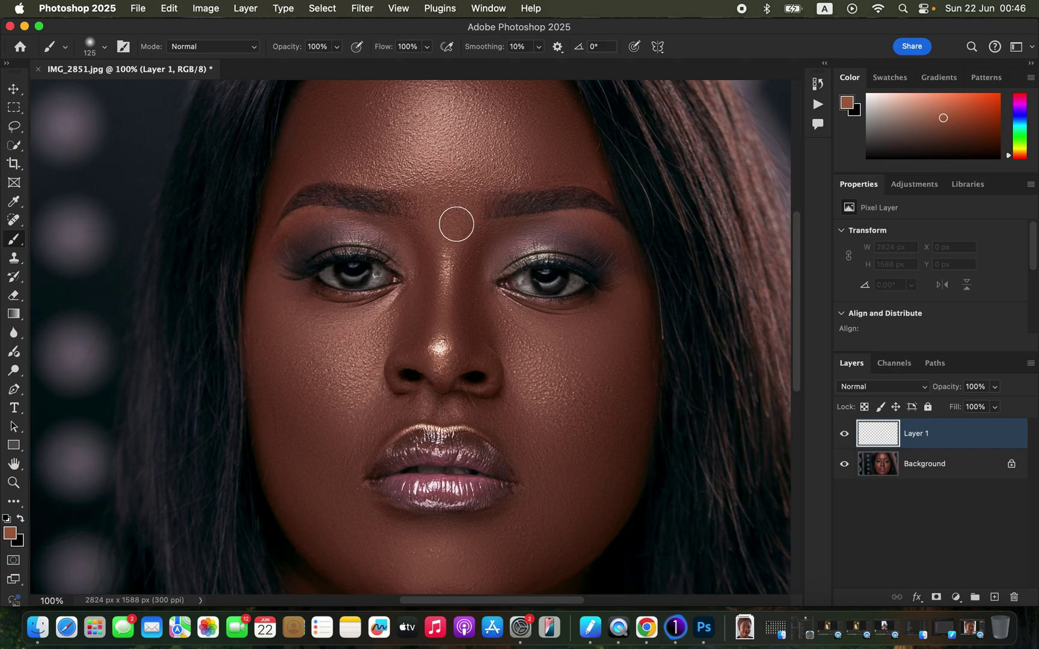
left_click(169, 9)
Fill Layer 1 with 50% Gray using Edit > Fill
left_click(220, 228)
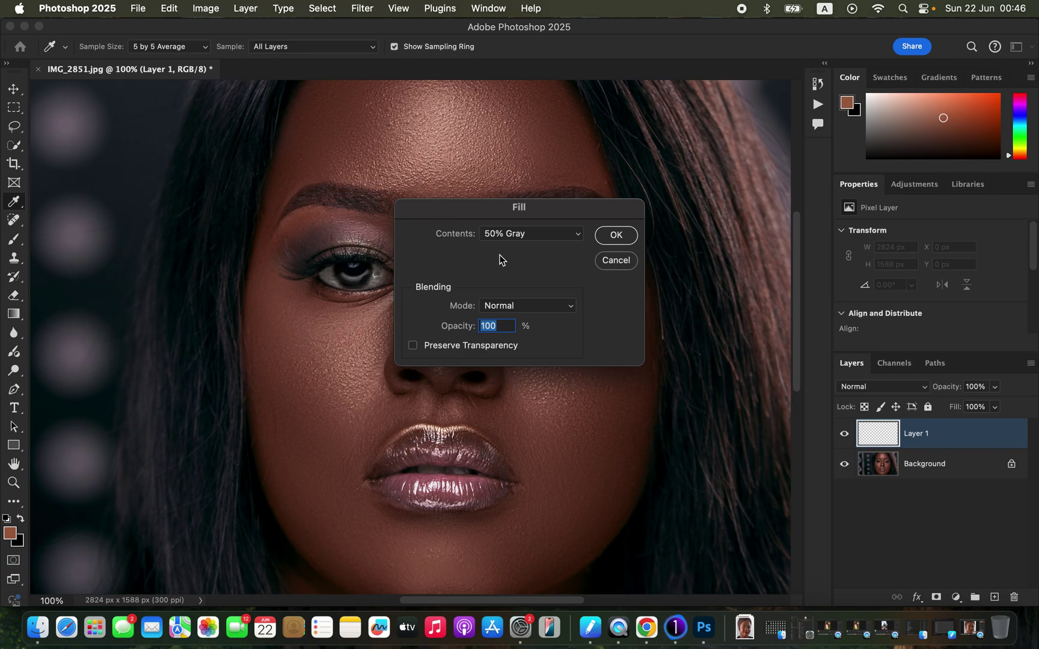
left_click(522, 235)
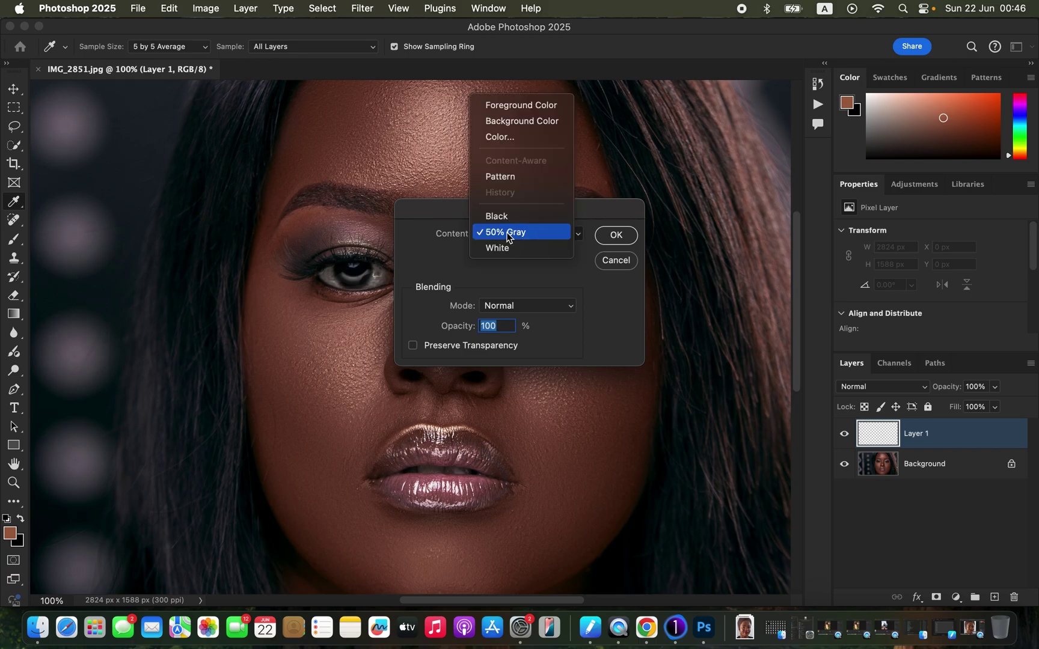
left_click(516, 233)
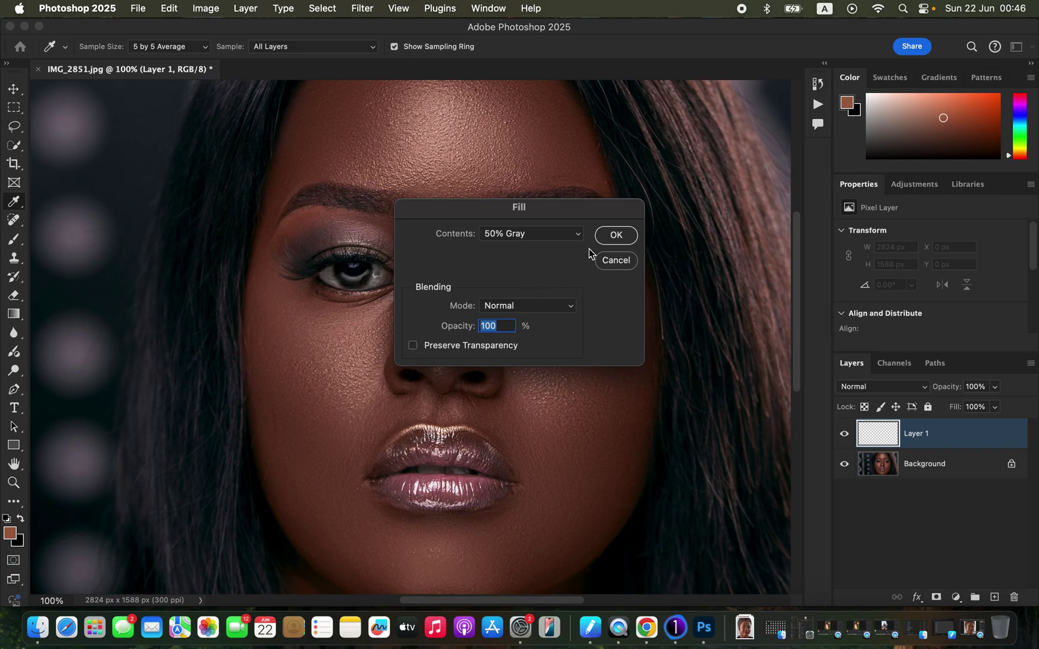
left_click(613, 235)
key("b")
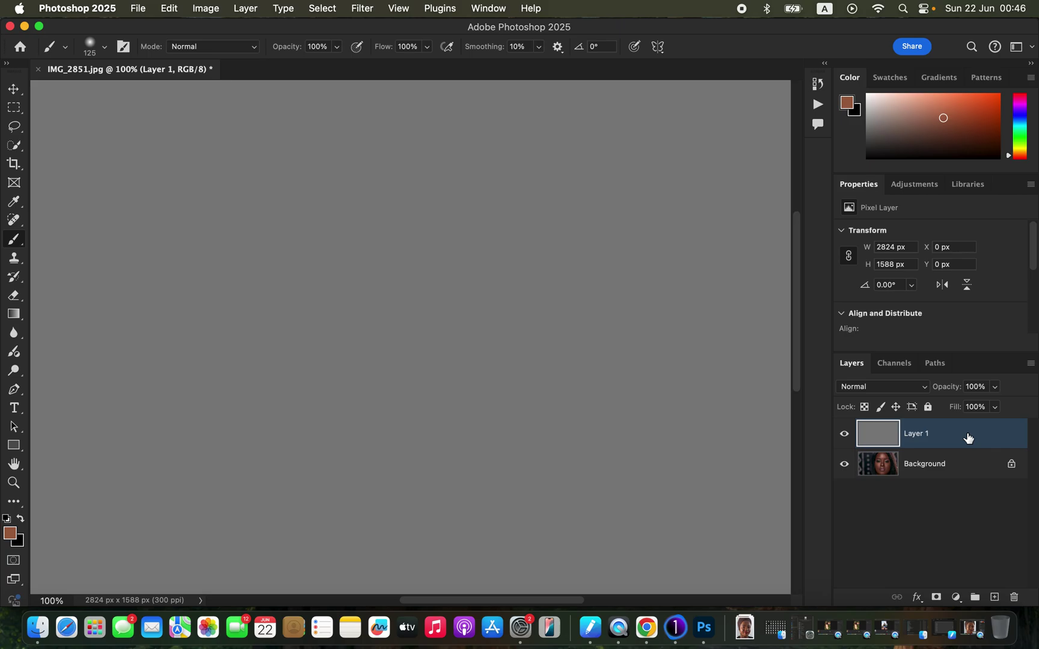
Convert the gray Layer 1 into an embedded smart object
right_click(955, 439)
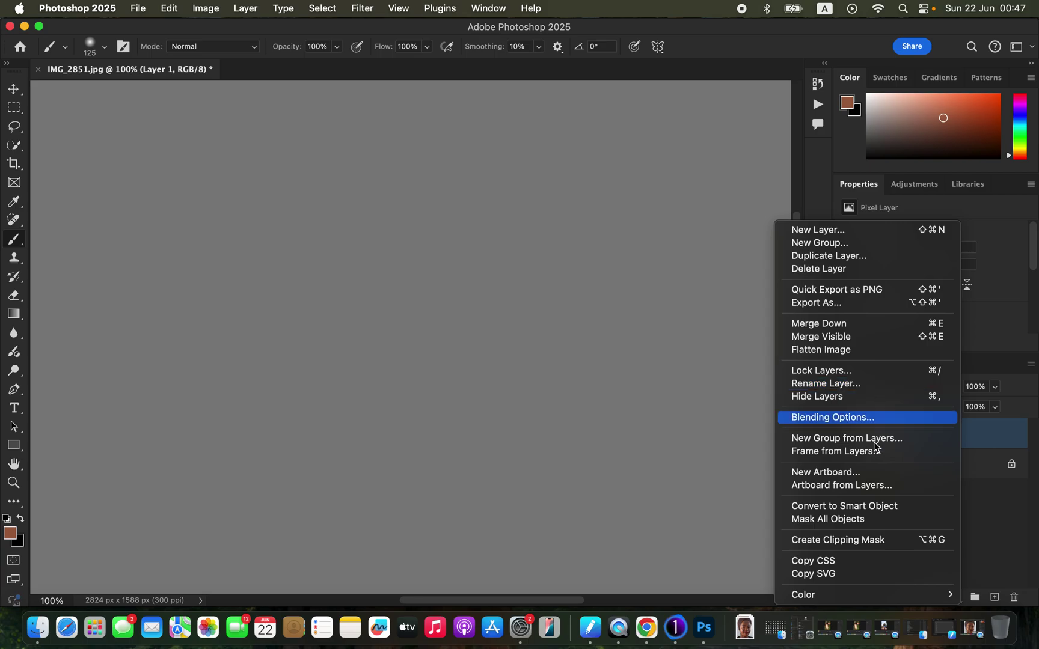
left_click(875, 510)
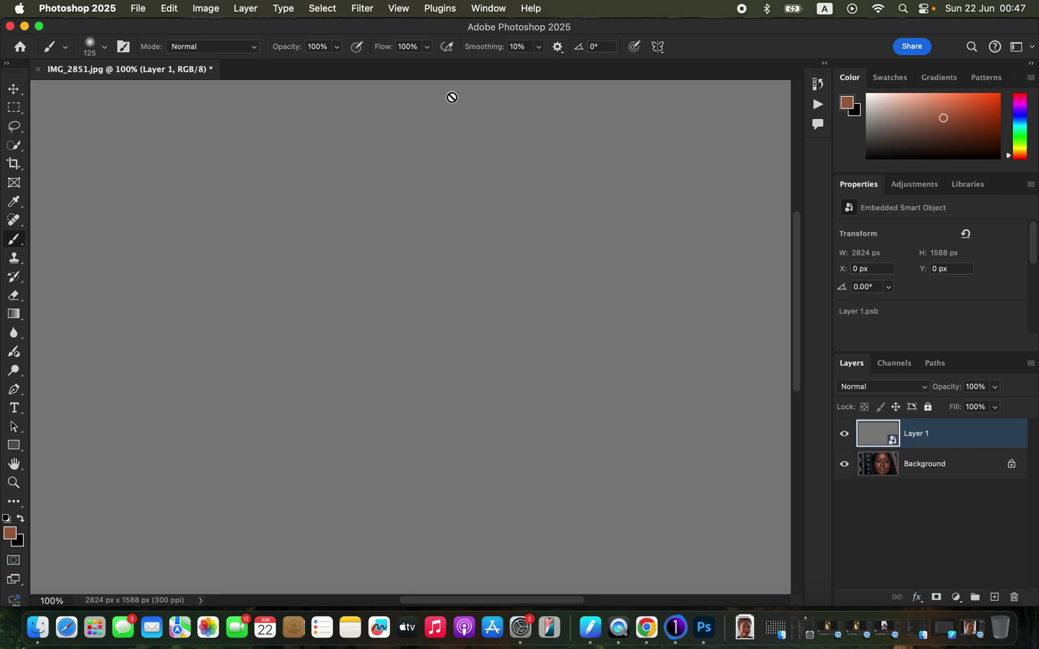
Open the Camera Raw Filter on the smart object and set Grain to 91 in Effects
left_click(363, 8)
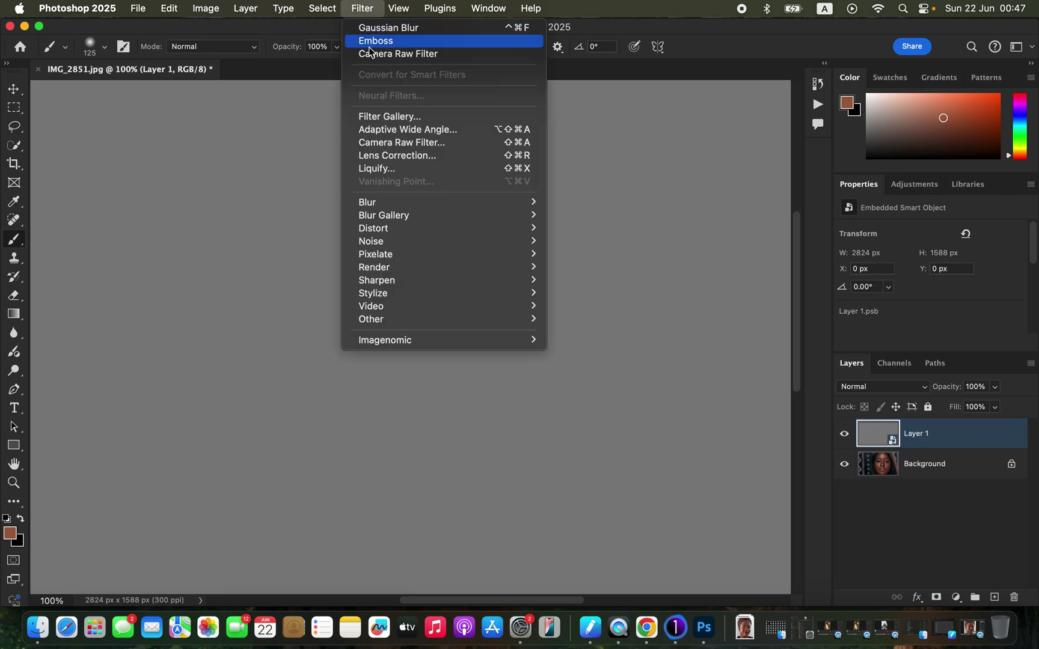
left_click(397, 143)
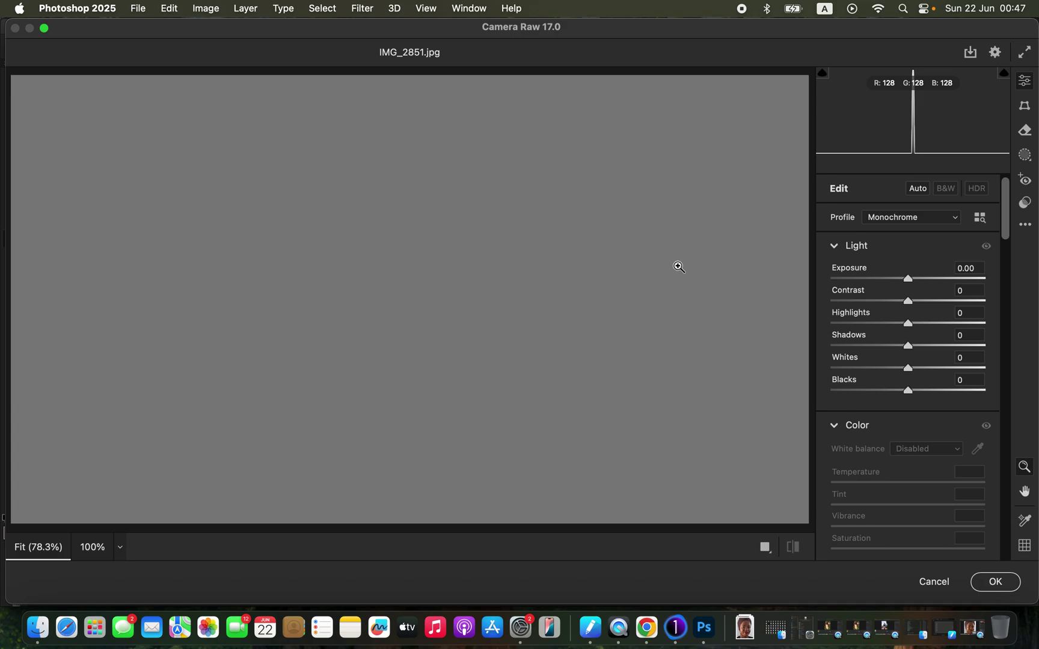
scroll(903, 379, "down", 1)
scroll(903, 379, "down", 8)
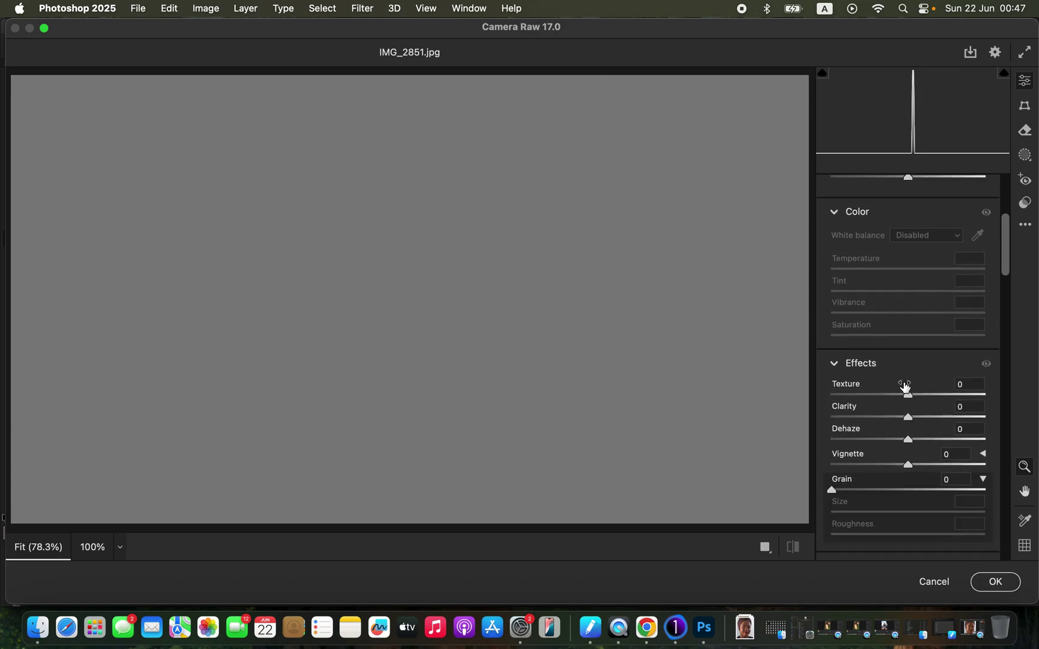
scroll(904, 381, "down", 3)
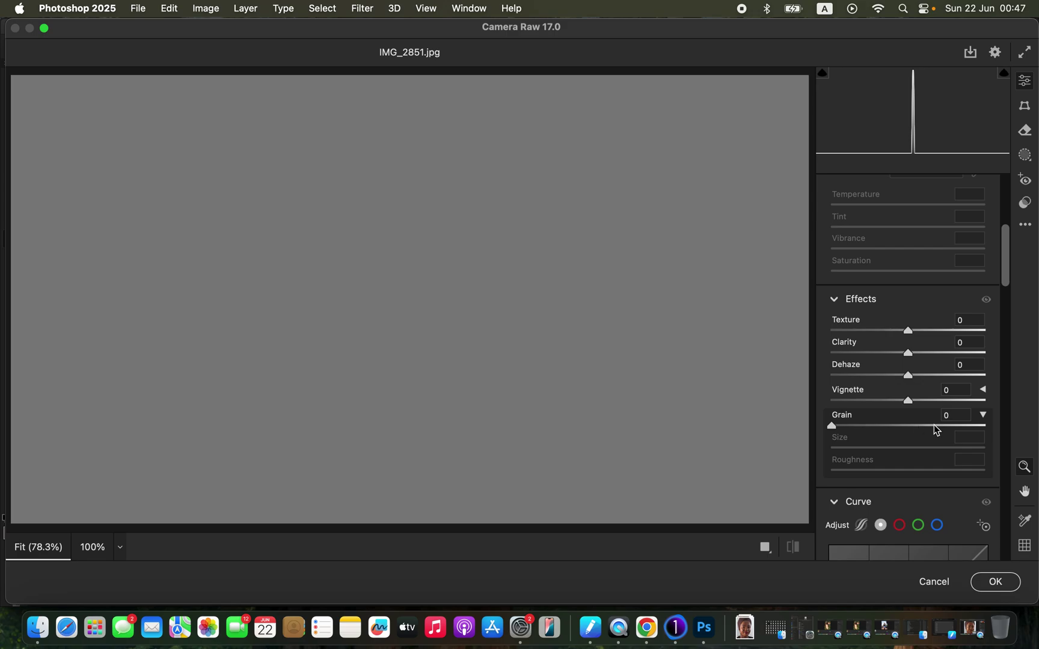
left_click(984, 415)
left_click(984, 415)
left_click_drag(835, 426, 971, 431)
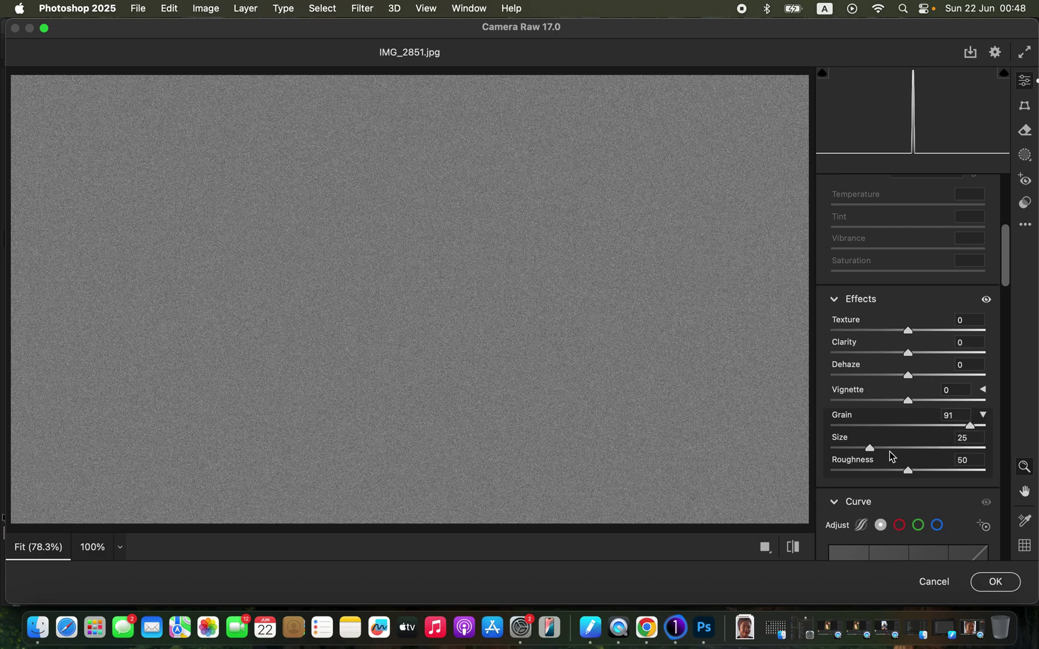
Set grain Size to 33 and Roughness to 62, then apply the Camera Raw filter
mouse_move(874, 451)
left_mouse_down()
mouse_move(1003, 445)
mouse_move(851, 436)
mouse_move(1003, 440)
mouse_move(847, 436)
mouse_move(985, 445)
mouse_move(869, 445)
mouse_move(885, 453)
left_mouse_up()
left_click_drag(909, 472, 980, 471)
left_click_drag(971, 472, 928, 474)
left_click(996, 582)
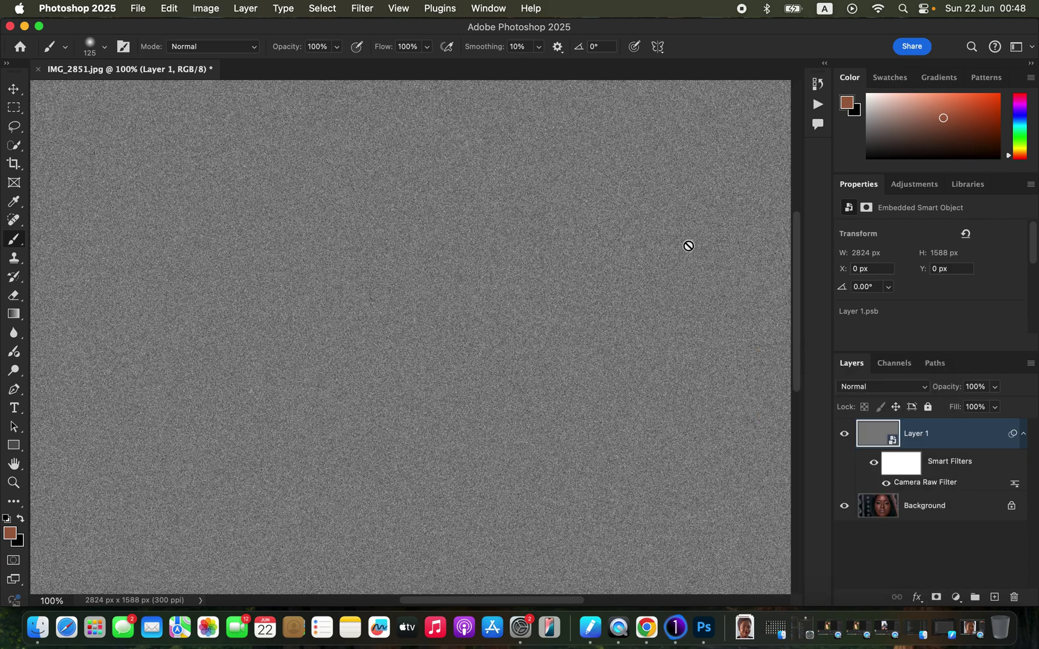
Set Layer 1's blend mode to Vivid Light and check the whole image
left_click(866, 394)
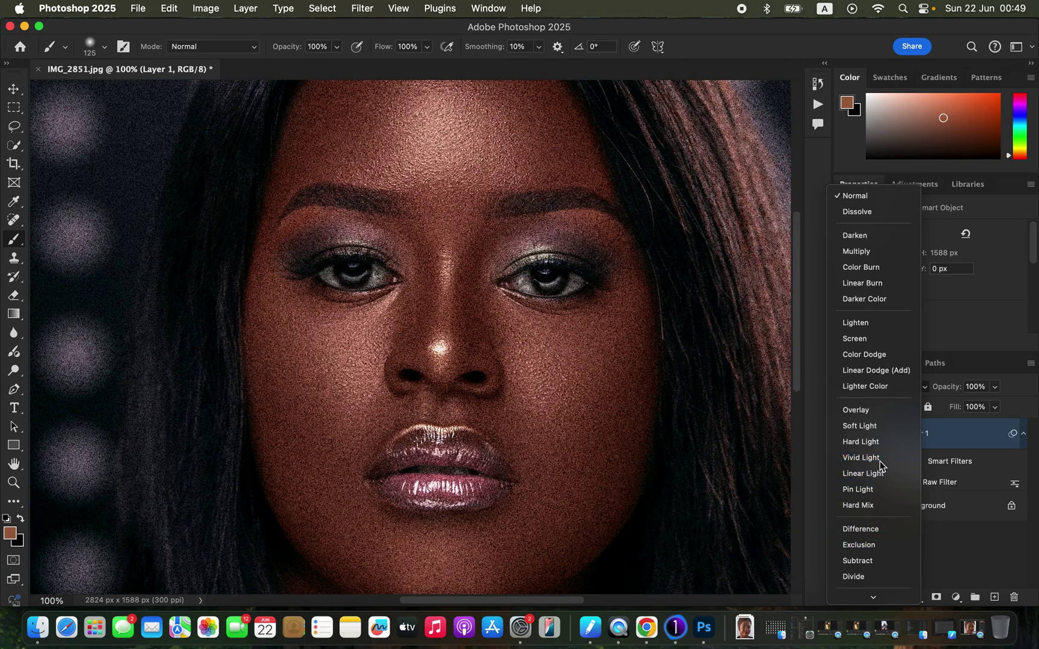
left_click(879, 459)
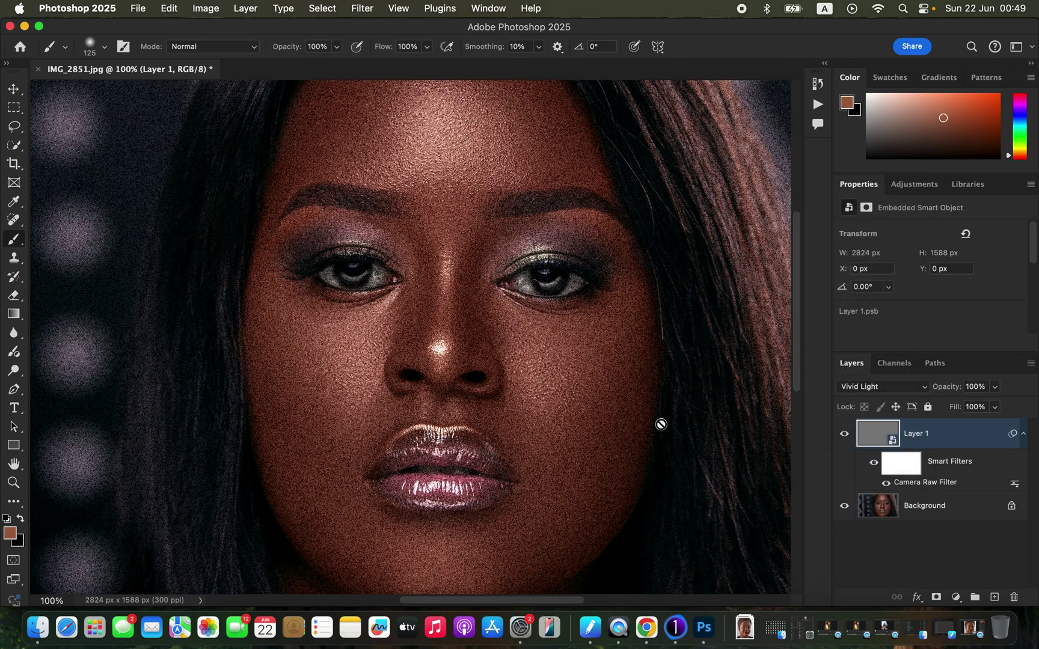
key("super+minus")
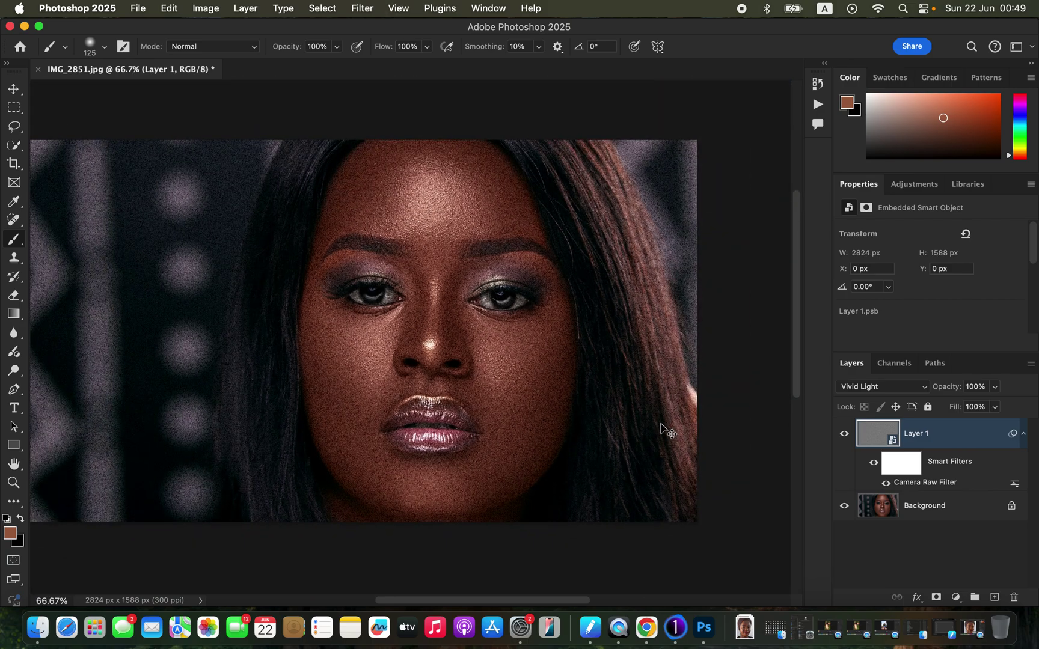
key("super+plus")
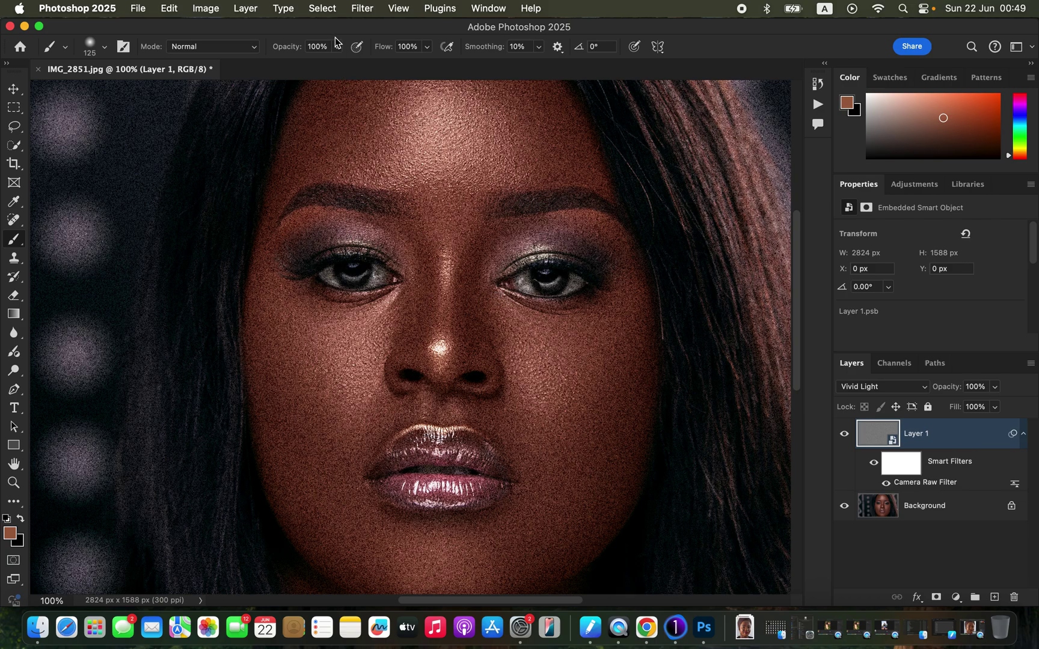
left_click(363, 10)
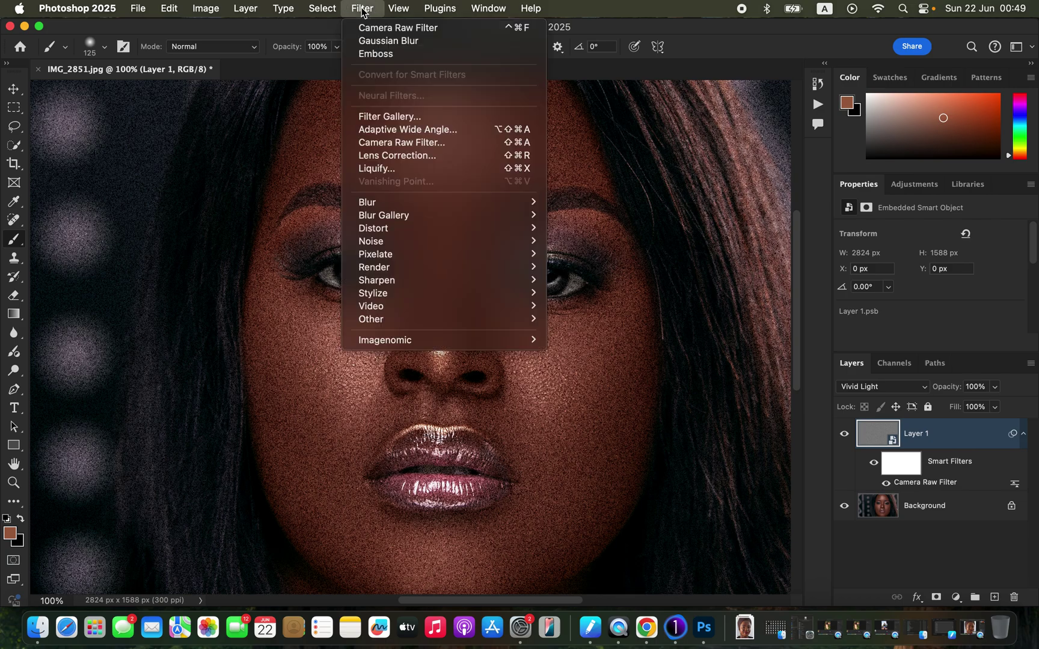
Add an Emboss filter to Layer 1 with the angle set to 88°
mouse_move(410, 296)
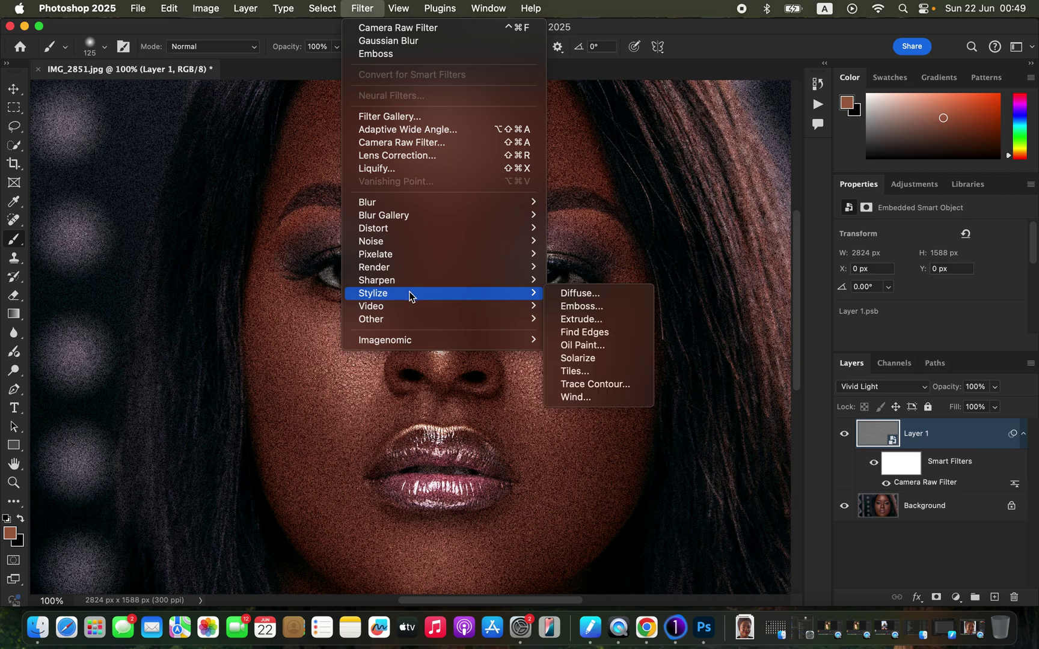
left_click(584, 306)
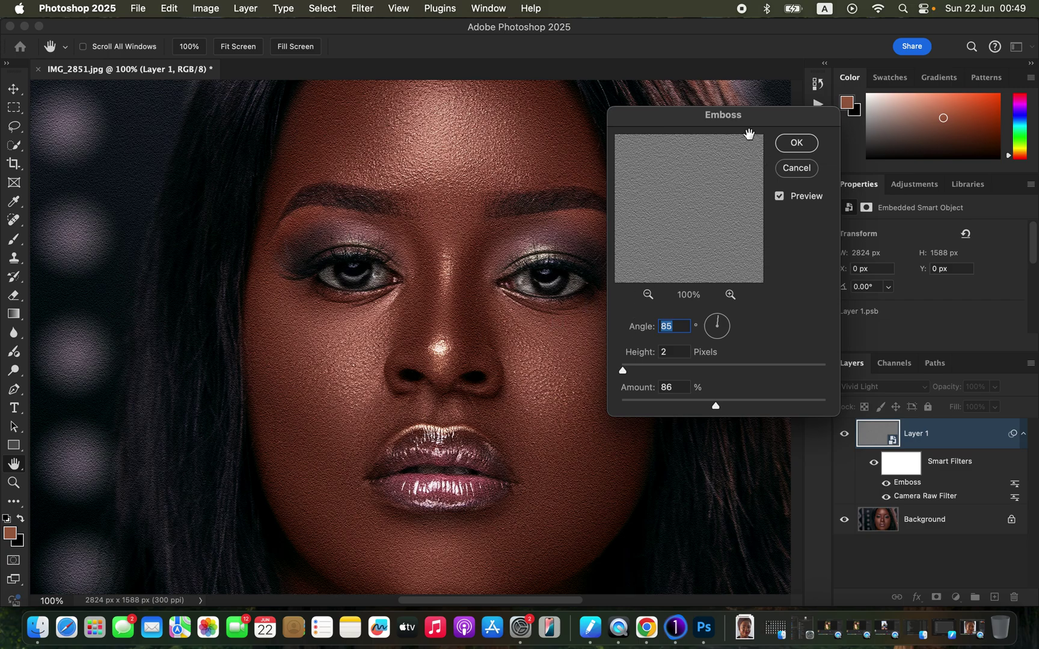
left_click_drag(744, 118, 803, 99)
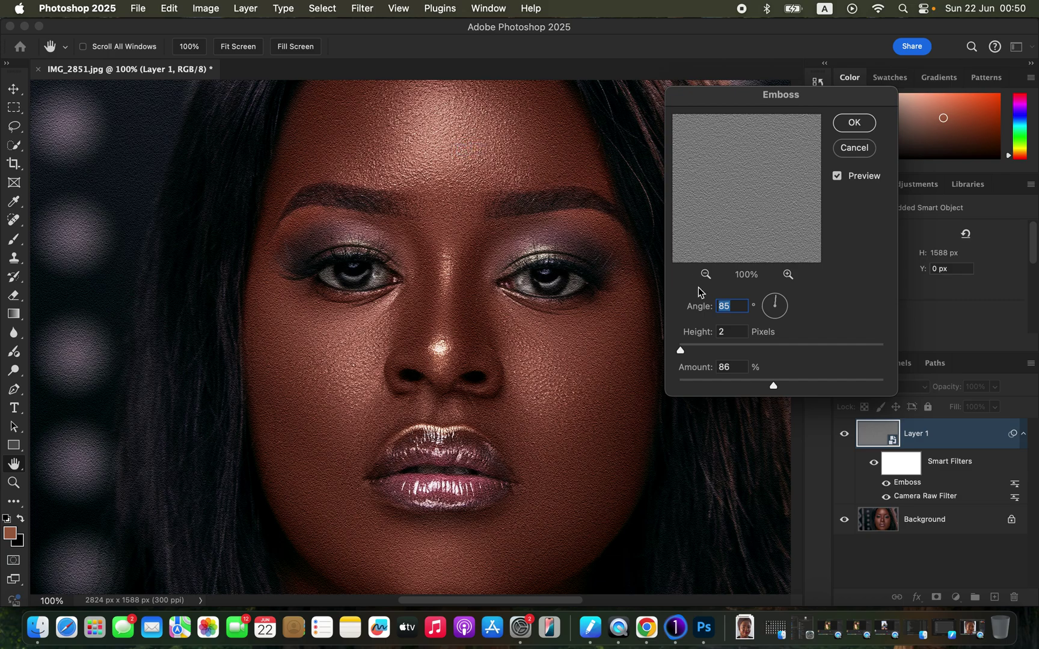
left_click_drag(777, 304, 775, 302)
Set the emboss Height to 3 px and Amount to 500%, then apply it
left_click_drag(681, 351, 894, 362)
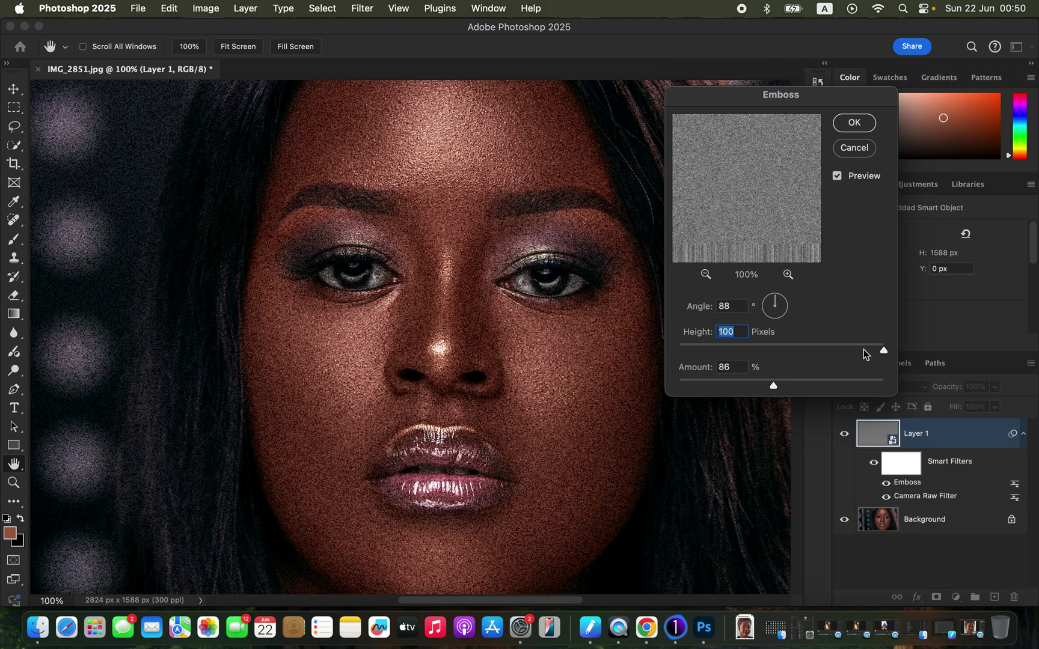
left_click_drag(883, 350, 687, 351)
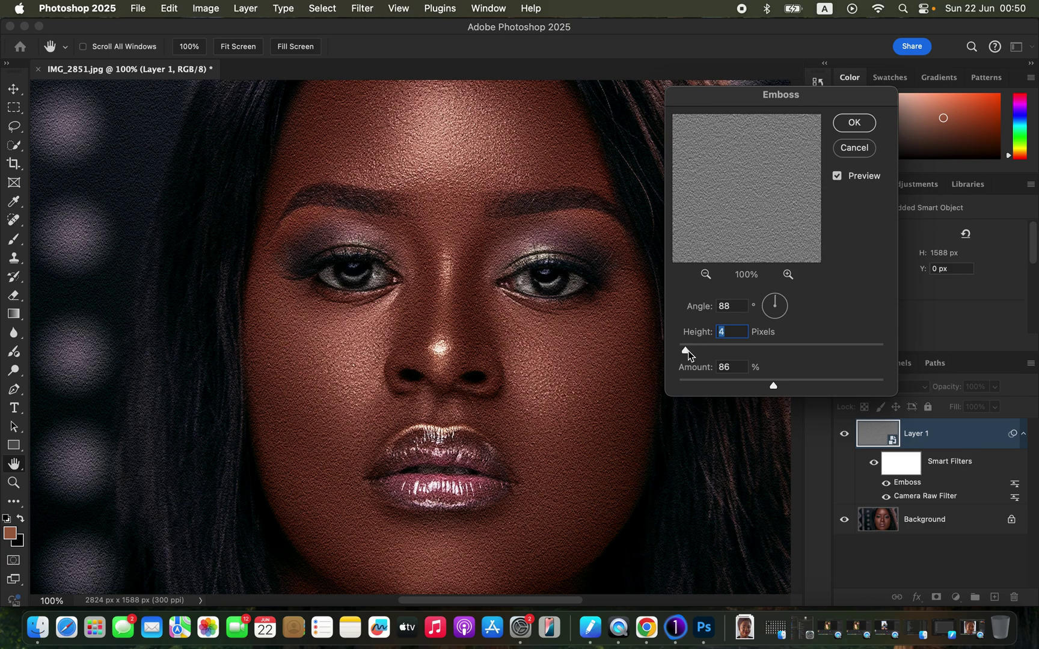
left_click(686, 352)
left_click_drag(685, 354, 683, 355)
mouse_move(777, 387)
left_mouse_down()
mouse_move(893, 396)
mouse_move(870, 385)
mouse_move(781, 388)
left_mouse_up()
left_click(855, 123)
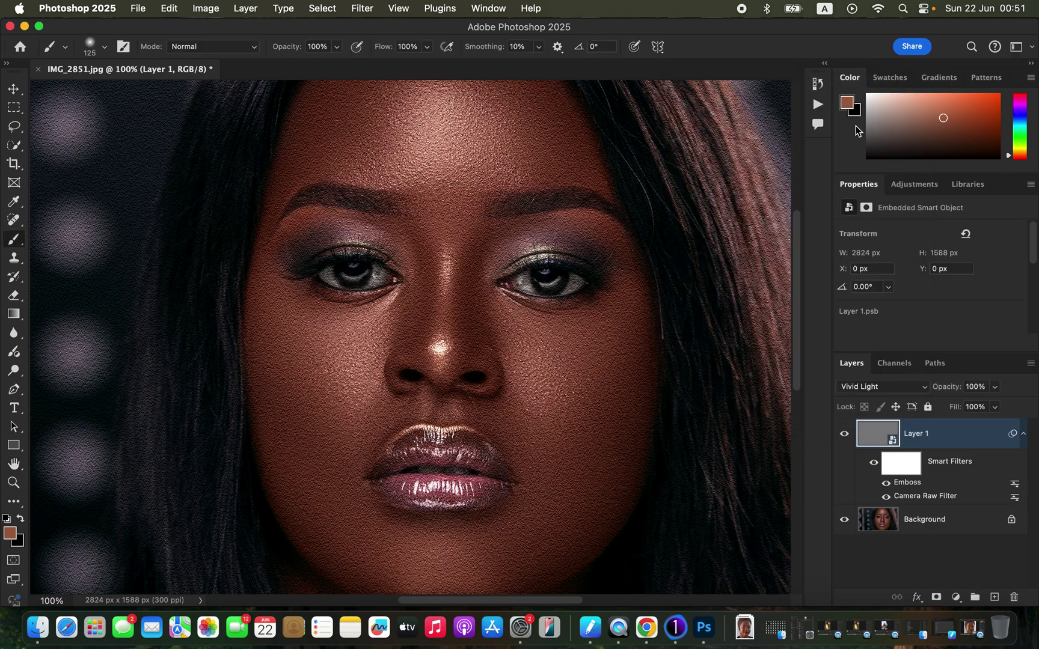
Add a Gaussian Blur smart filter with a radius of about 0.1 px
key("super+minus")
key("super+equal")
left_click(362, 8)
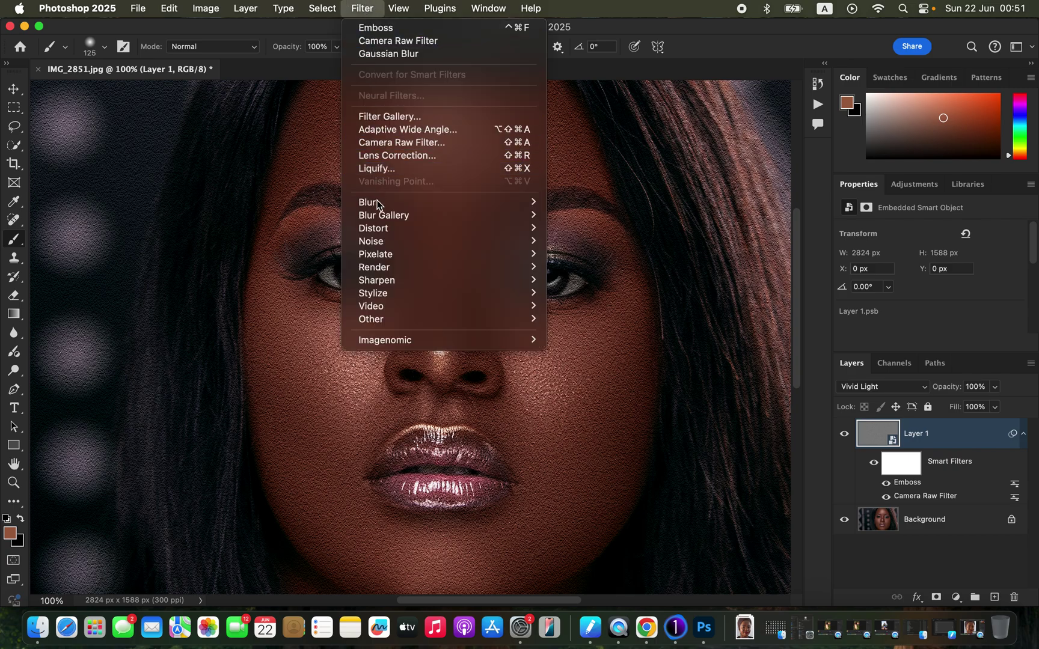
mouse_move(381, 206)
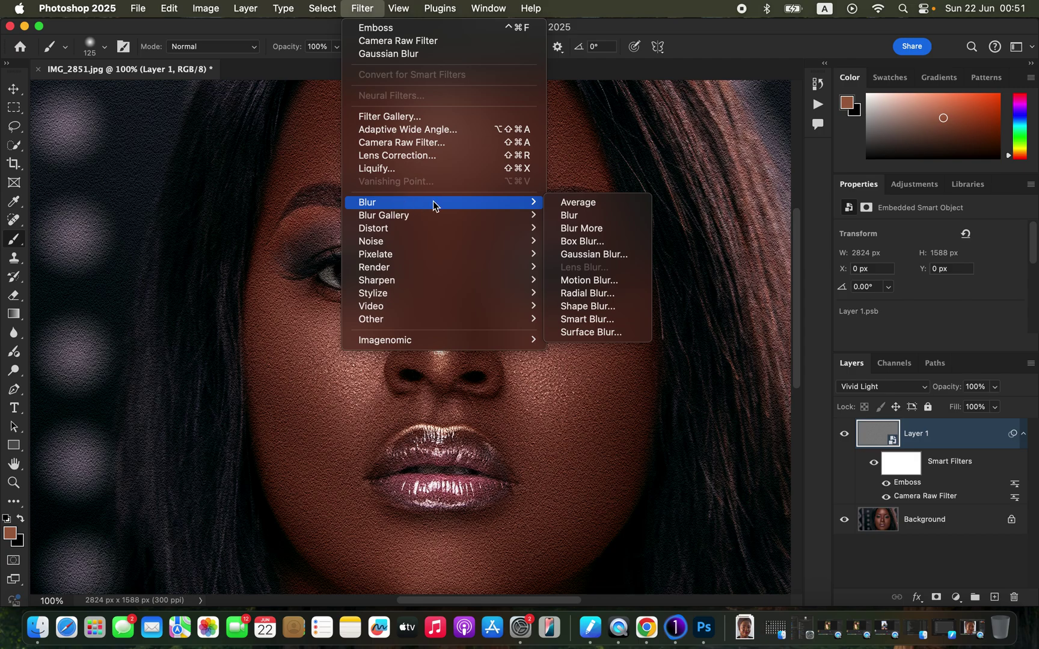
left_click(614, 255)
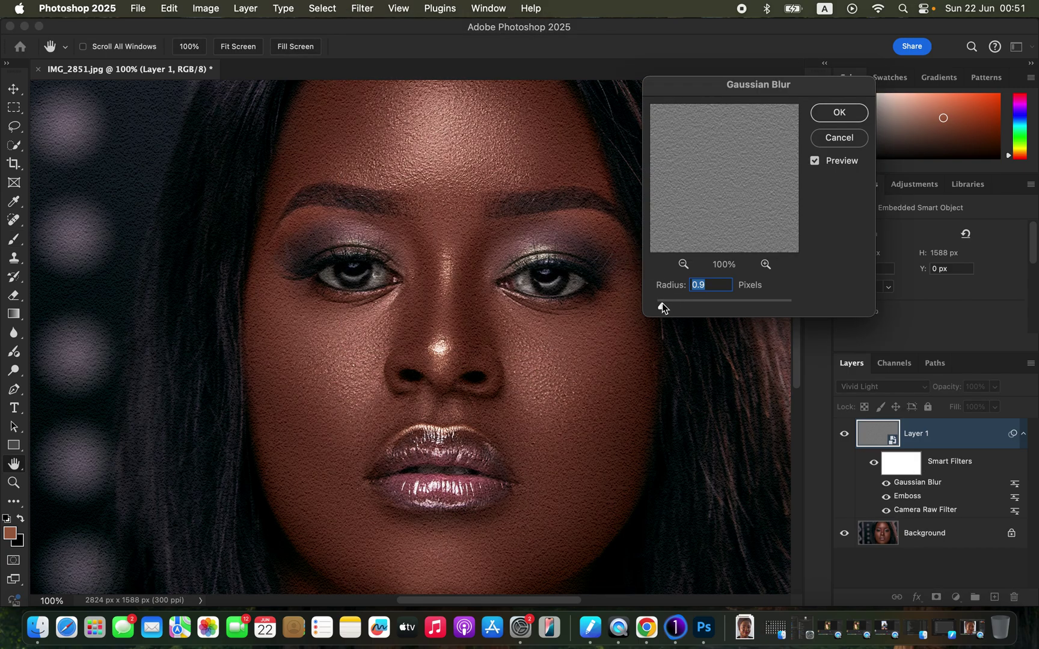
left_click_drag(664, 307, 734, 312)
left_click_drag(700, 306, 659, 308)
left_click(658, 308)
left_click_drag(658, 308, 659, 308)
left_click(839, 112)
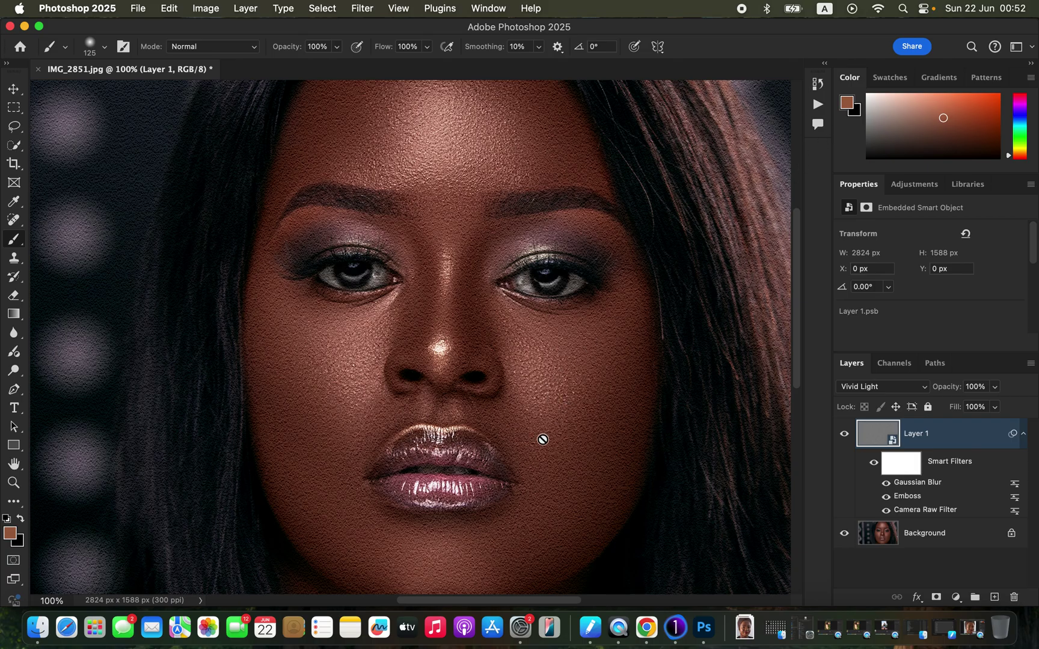
Move Layer 1 into a new collapsed Group 1 and give the group a black mask
key("super+minus")
key("super+equal")
left_click_drag(967, 439, 976, 598)
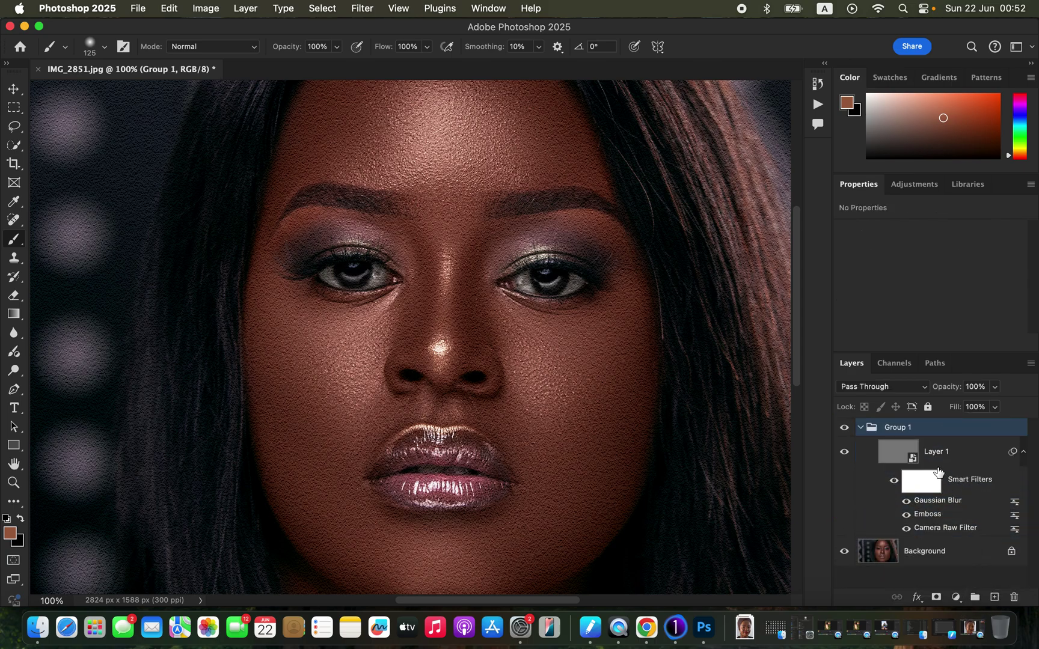
left_click(864, 427)
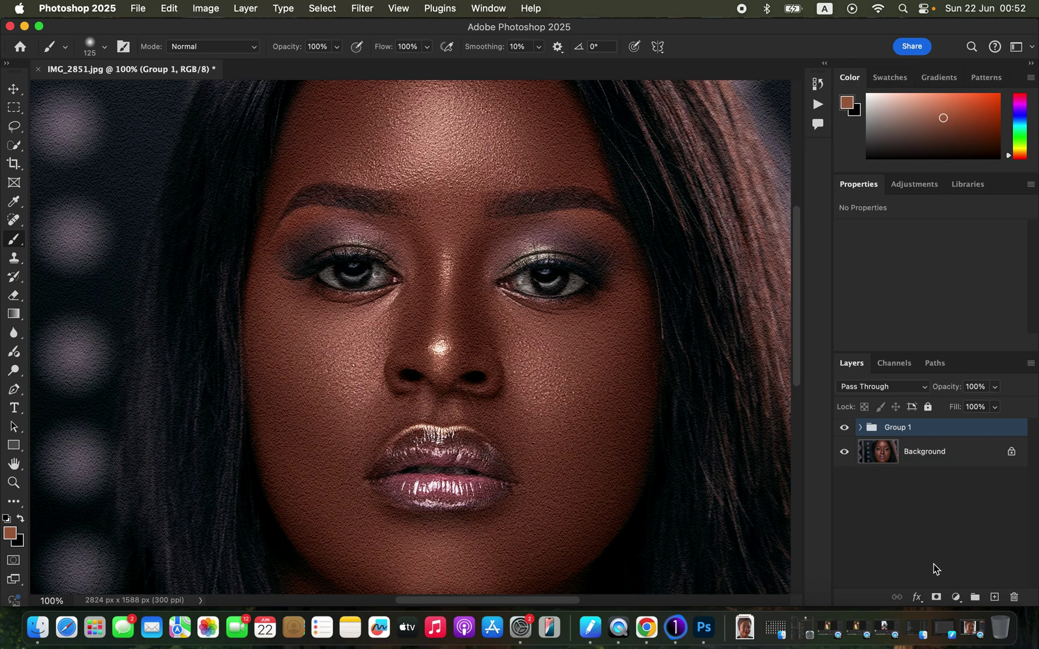
left_click(936, 599)
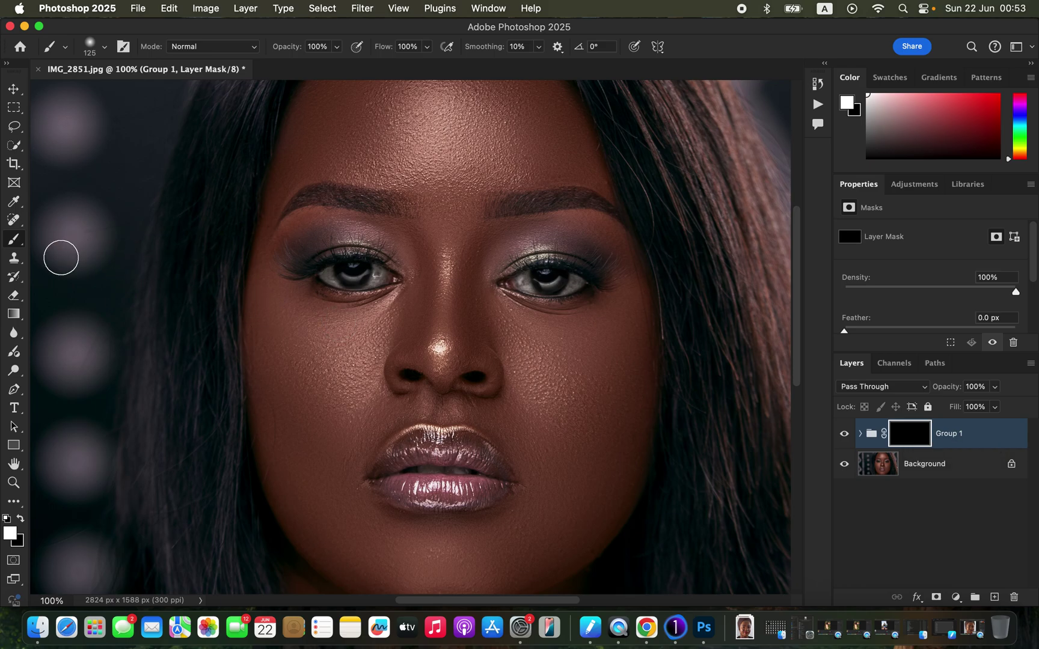
Select the standard Brush with the Soft Round preset enlarged to 200 px
right_click(13, 243)
left_click(60, 243)
left_click(105, 47)
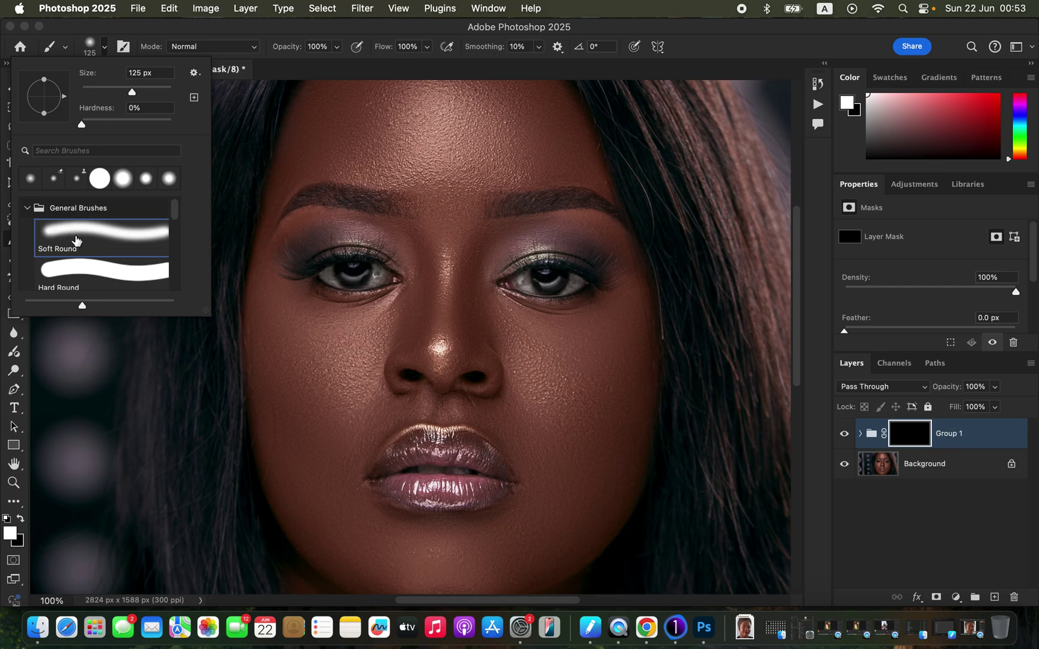
left_click(205, 50)
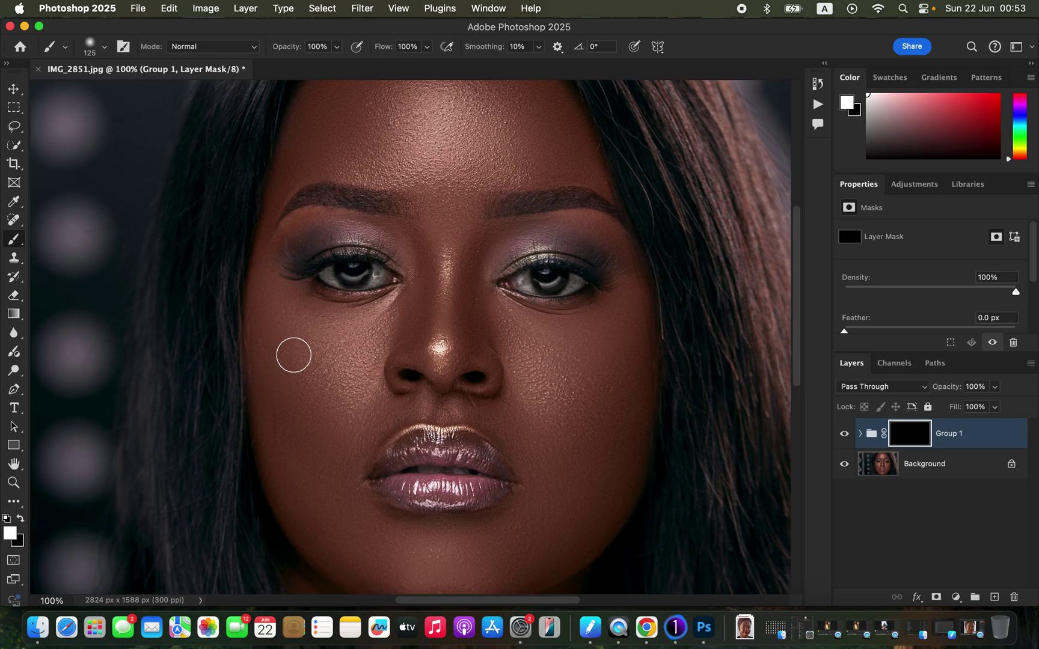
key("bracketright")
key("bracketright")
key("bracketright")
With the 200 px white brush, paint Group 1's mask over the left cheek, forehead and nose
mouse_move(295, 345)
left_mouse_down()
mouse_move(339, 357)
mouse_move(369, 336)
mouse_move(303, 338)
mouse_move(273, 309)
mouse_move(311, 434)
mouse_move(306, 451)
mouse_move(318, 463)
mouse_move(347, 413)
mouse_move(315, 456)
mouse_move(313, 488)
mouse_move(378, 553)
mouse_move(451, 569)
mouse_move(386, 547)
mouse_move(492, 556)
mouse_move(479, 547)
mouse_move(548, 518)
mouse_move(582, 455)
mouse_move(517, 415)
mouse_move(587, 452)
mouse_move(614, 388)
mouse_move(520, 334)
mouse_move(573, 402)
mouse_move(623, 322)
mouse_move(603, 456)
mouse_move(543, 411)
mouse_move(549, 428)
mouse_move(365, 405)
mouse_move(335, 497)
mouse_move(272, 299)
mouse_move(448, 204)
mouse_move(453, 178)
mouse_move(531, 140)
mouse_move(490, 156)
mouse_move(521, 143)
mouse_move(560, 160)
mouse_move(550, 115)
mouse_move(561, 130)
mouse_move(538, 116)
mouse_move(359, 116)
mouse_move(314, 135)
mouse_move(476, 120)
mouse_move(442, 135)
left_mouse_up()
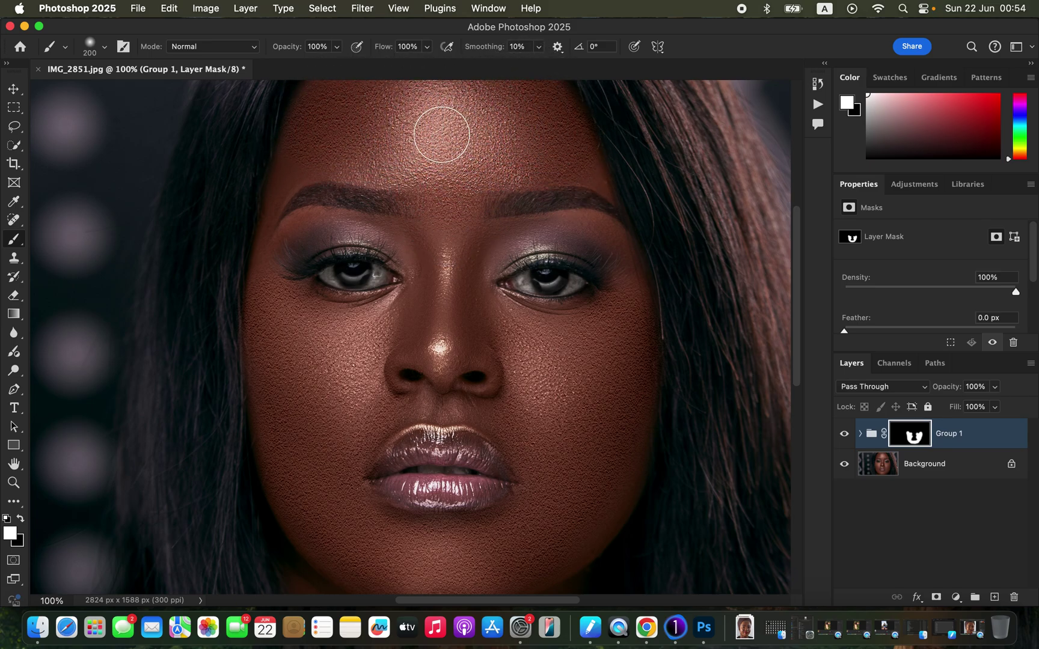
key("super+minus")
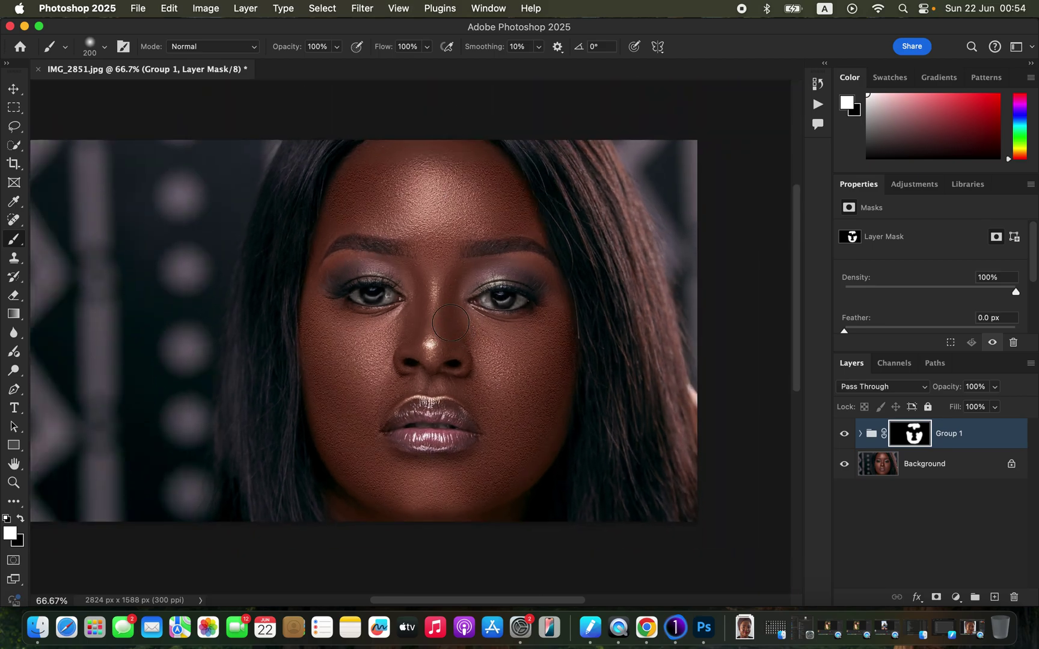
mouse_move(410, 172)
left_mouse_down()
mouse_move(379, 154)
mouse_move(441, 146)
mouse_move(481, 169)
mouse_move(471, 174)
left_mouse_up()
mouse_move(438, 295)
left_mouse_down()
mouse_move(443, 316)
mouse_move(434, 299)
mouse_move(429, 332)
mouse_move(445, 317)
mouse_move(422, 310)
mouse_move(401, 329)
mouse_move(372, 330)
mouse_move(428, 318)
mouse_move(515, 345)
mouse_move(550, 321)
mouse_move(533, 371)
mouse_move(497, 391)
mouse_move(464, 379)
mouse_move(521, 419)
mouse_move(437, 377)
mouse_move(370, 389)
mouse_move(379, 377)
mouse_move(478, 375)
mouse_move(517, 405)
mouse_move(530, 443)
mouse_move(482, 478)
mouse_move(419, 491)
mouse_move(367, 457)
mouse_move(340, 342)
left_mouse_up()
At 100% with a 70 px brush, paint the mask along the left brow and forehead hairline
key("super+equal")
key("bracketleft")
key("bracketleft")
key("bracketleft")
key("bracketleft")
key("bracketleft")
key("bracketleft")
key("bracketleft")
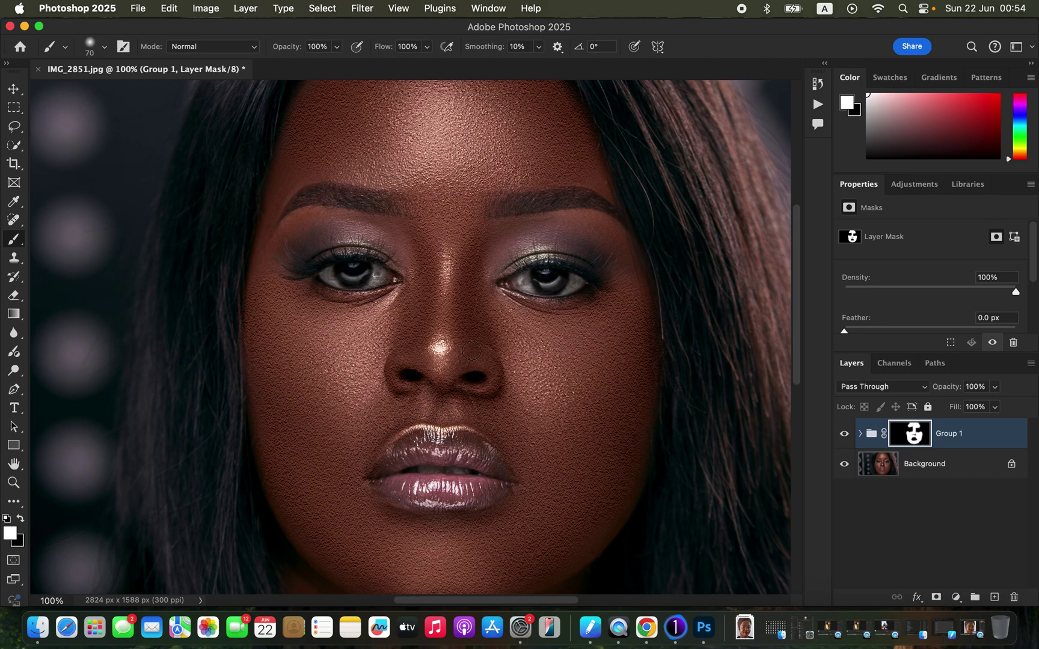
mouse_move(264, 229)
left_mouse_down()
mouse_move(255, 295)
mouse_move(272, 199)
mouse_move(293, 172)
mouse_move(273, 203)
mouse_move(345, 158)
mouse_move(493, 158)
mouse_move(600, 173)
mouse_move(601, 213)
mouse_move(559, 370)
mouse_move(496, 310)
mouse_move(478, 234)
mouse_move(467, 254)
mouse_move(455, 194)
mouse_move(449, 311)
mouse_move(570, 483)
mouse_move(535, 540)
mouse_move(570, 543)
mouse_move(619, 506)
mouse_move(555, 563)
mouse_move(617, 497)
mouse_move(643, 387)
mouse_move(620, 401)
left_mouse_up()
scroll(482, 220, "up", 3)
mouse_move(340, 151)
left_mouse_down()
mouse_move(320, 172)
mouse_move(387, 106)
mouse_move(312, 181)
mouse_move(374, 112)
mouse_move(517, 125)
left_mouse_up()
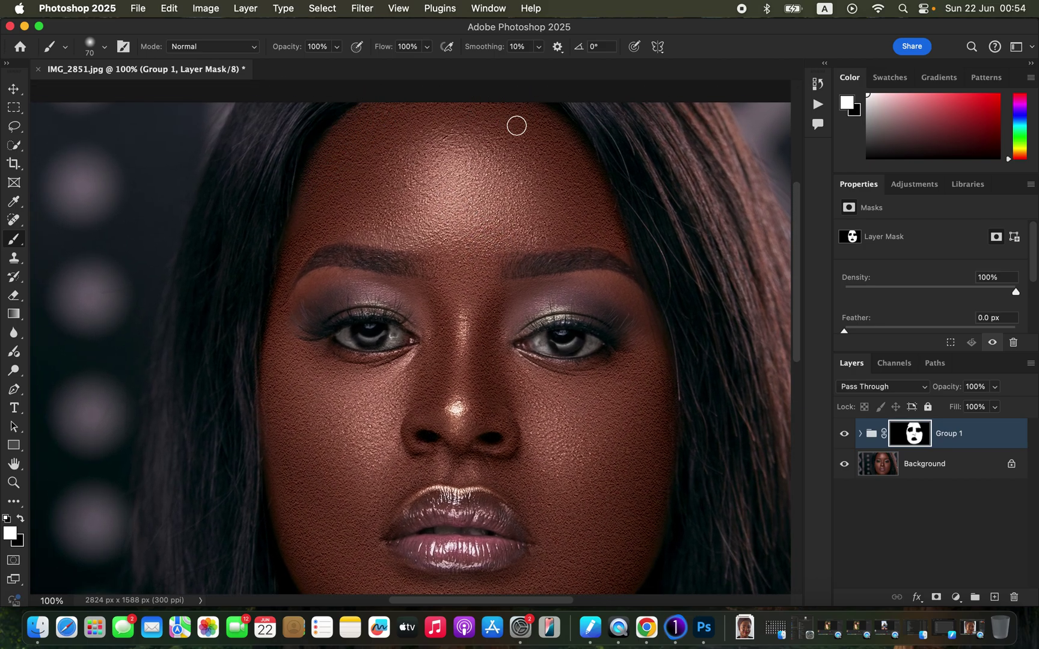
key("super+minus")
key("super+equal")
scroll(642, 417, "down", 1)
Toggle Group 1's visibility off and on twice to compare, leaving the texture visible
left_click(847, 439)
left_click(847, 439)
left_click(846, 439)
left_click(845, 435)
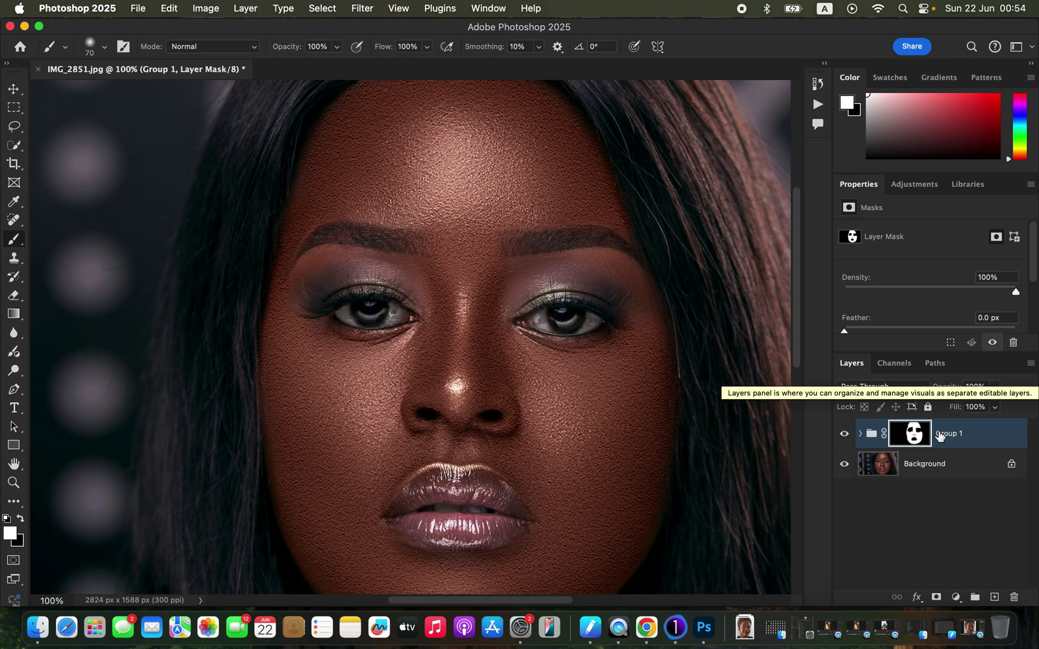
Reopen Layer 1's Camera Raw Filter and lower Effects Grain Size from 33 to 31
left_click(860, 433)
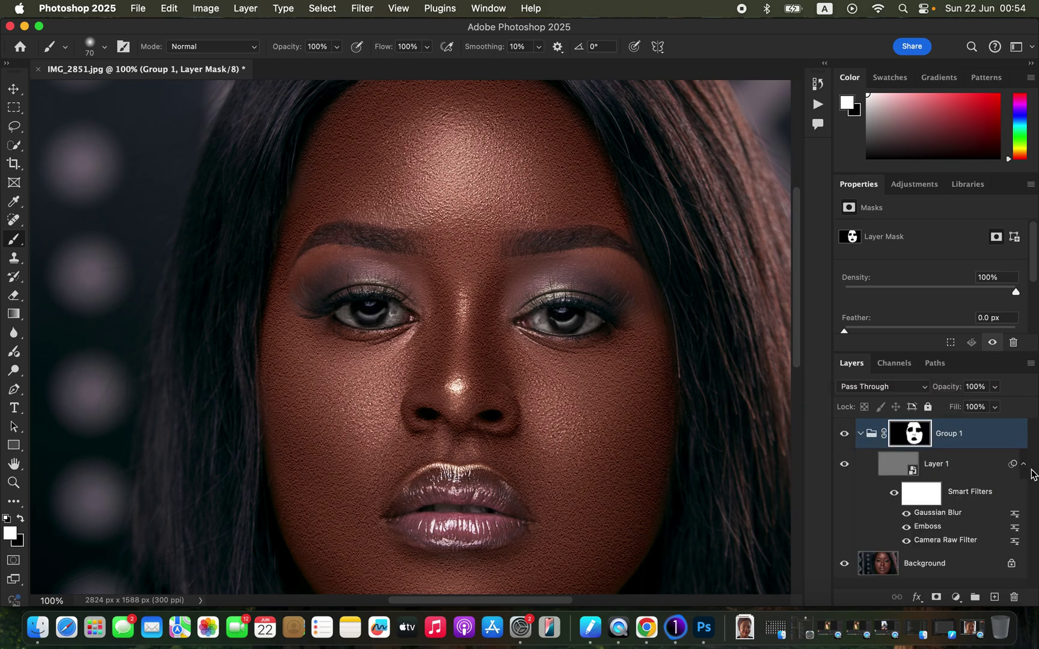
double_click(944, 540)
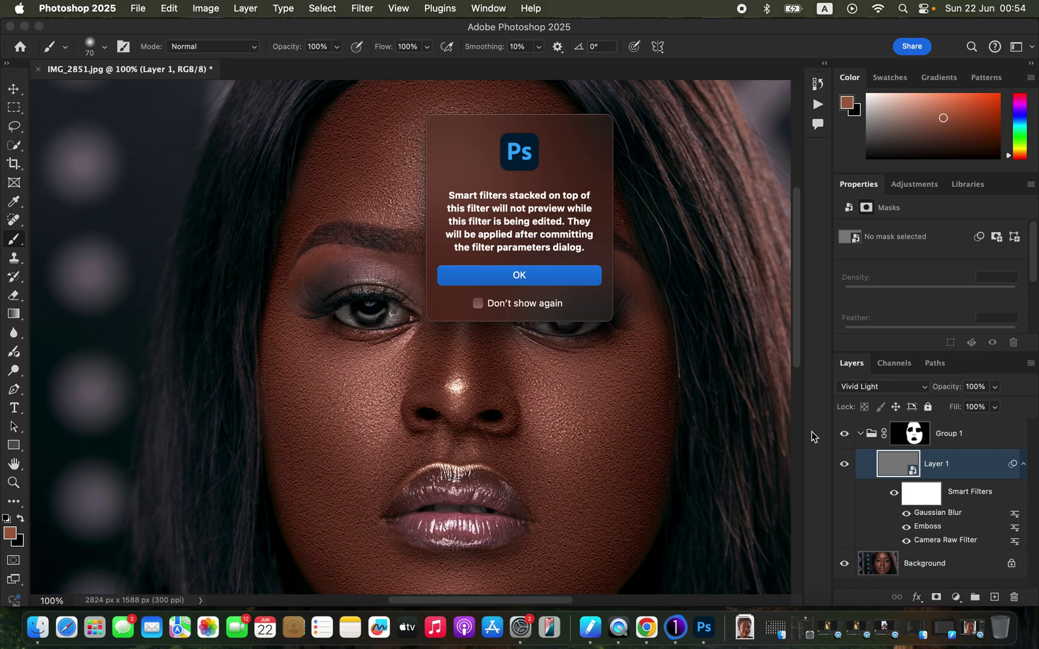
left_click(540, 278)
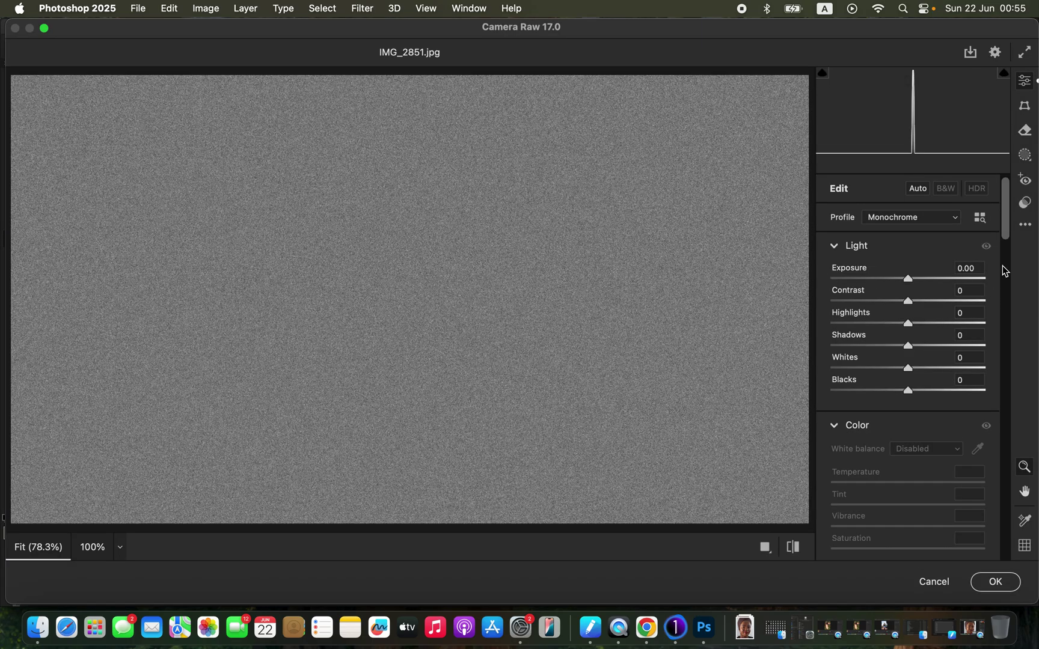
left_click_drag(1004, 239, 961, 291)
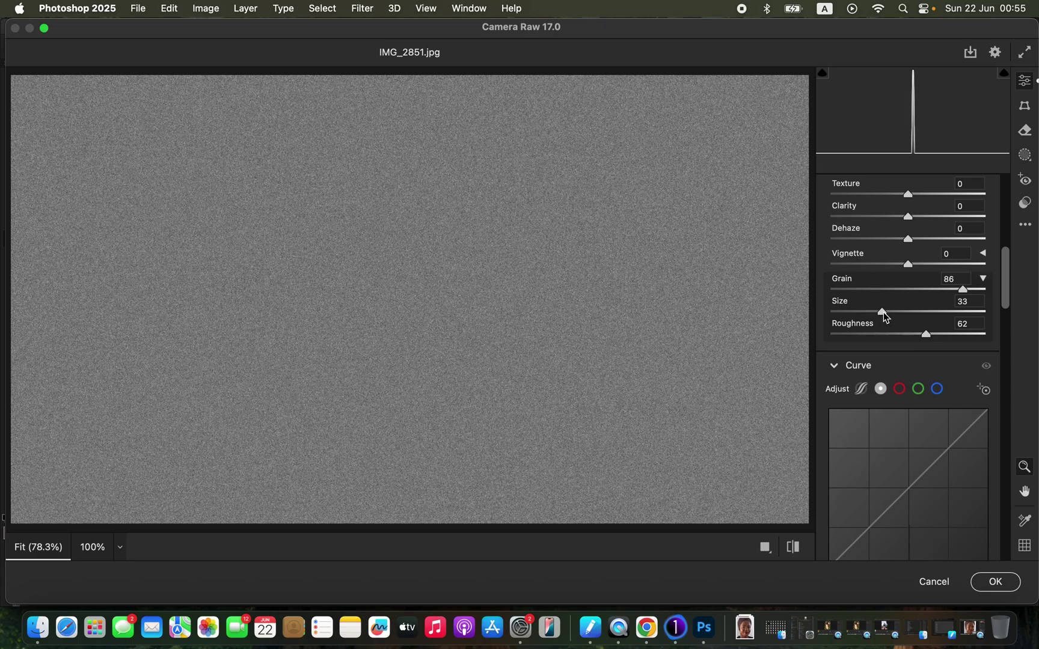
left_click_drag(883, 312, 920, 335)
left_click(996, 583)
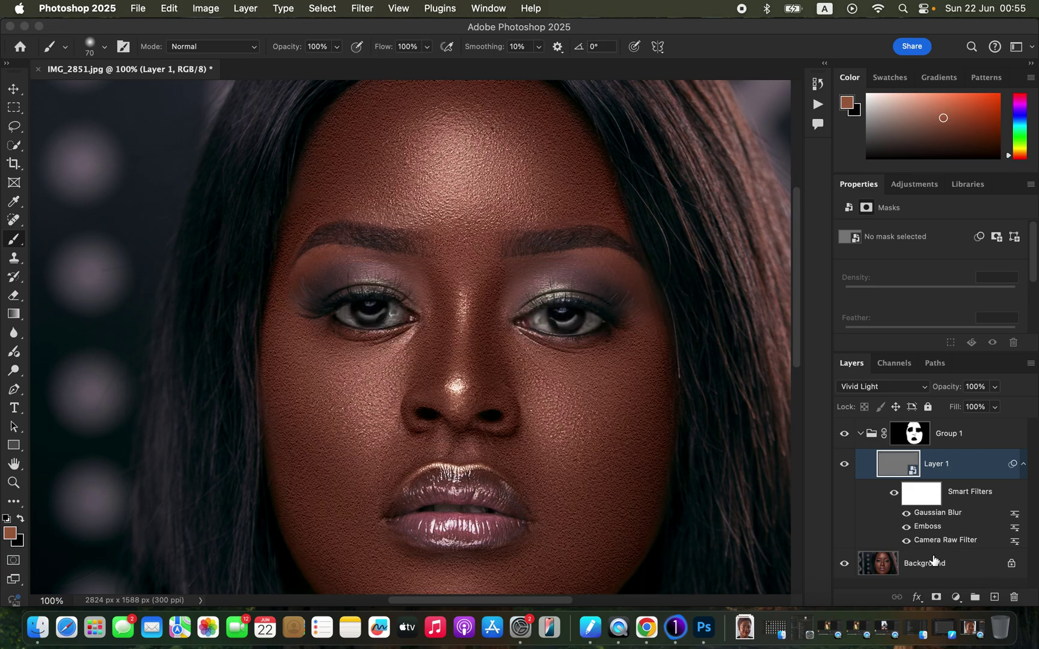
key("super+minus")
key("super+equal")
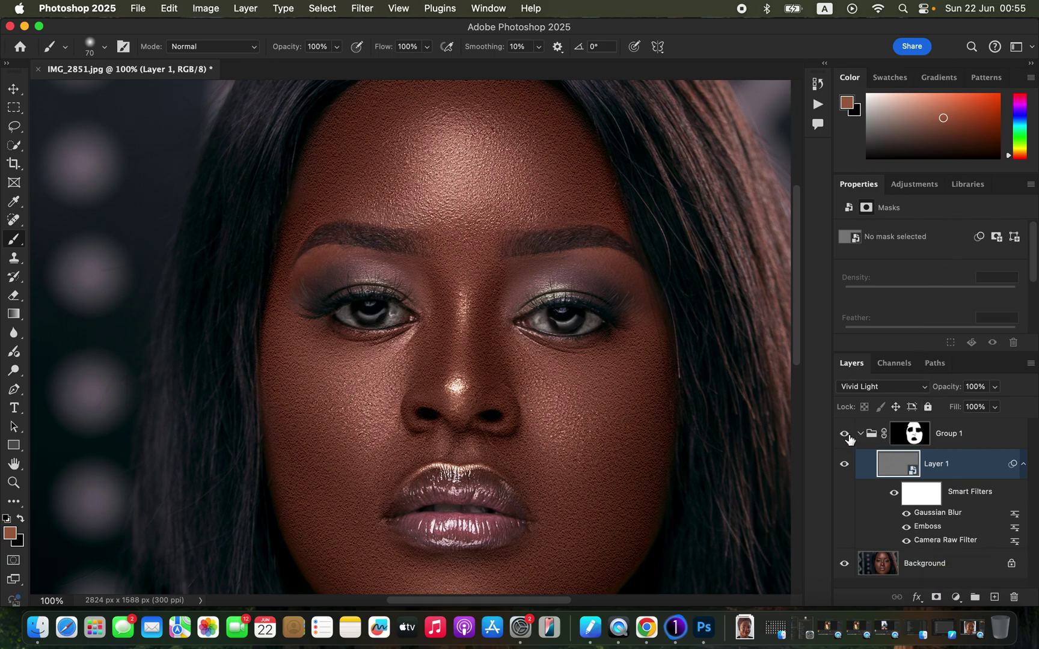
left_click(845, 435)
left_click(845, 437)
left_click(862, 434)
left_click(861, 434)
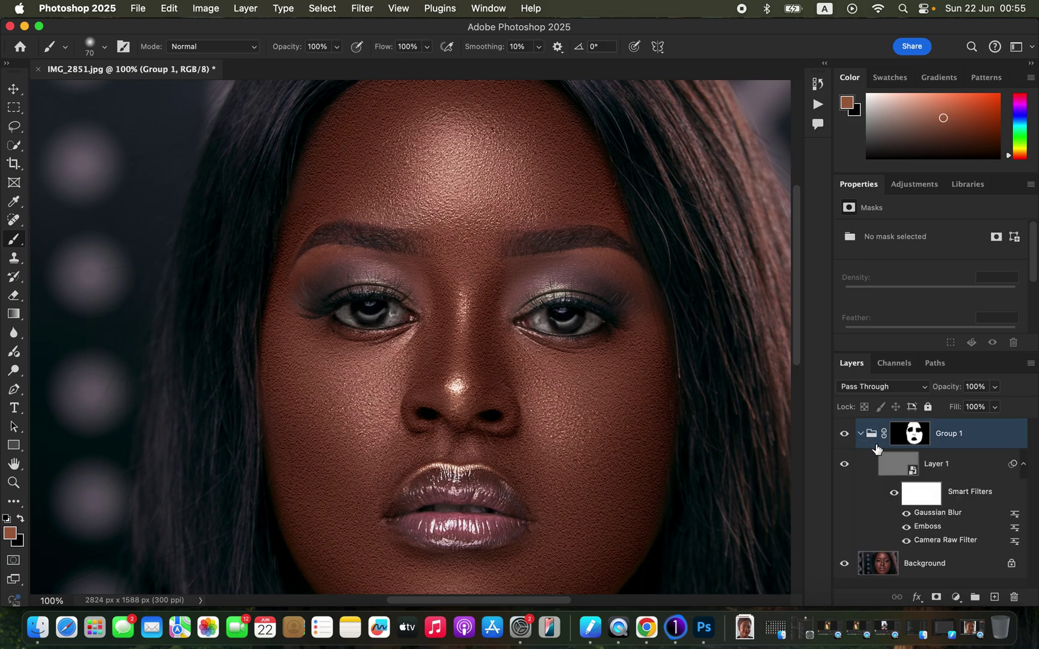